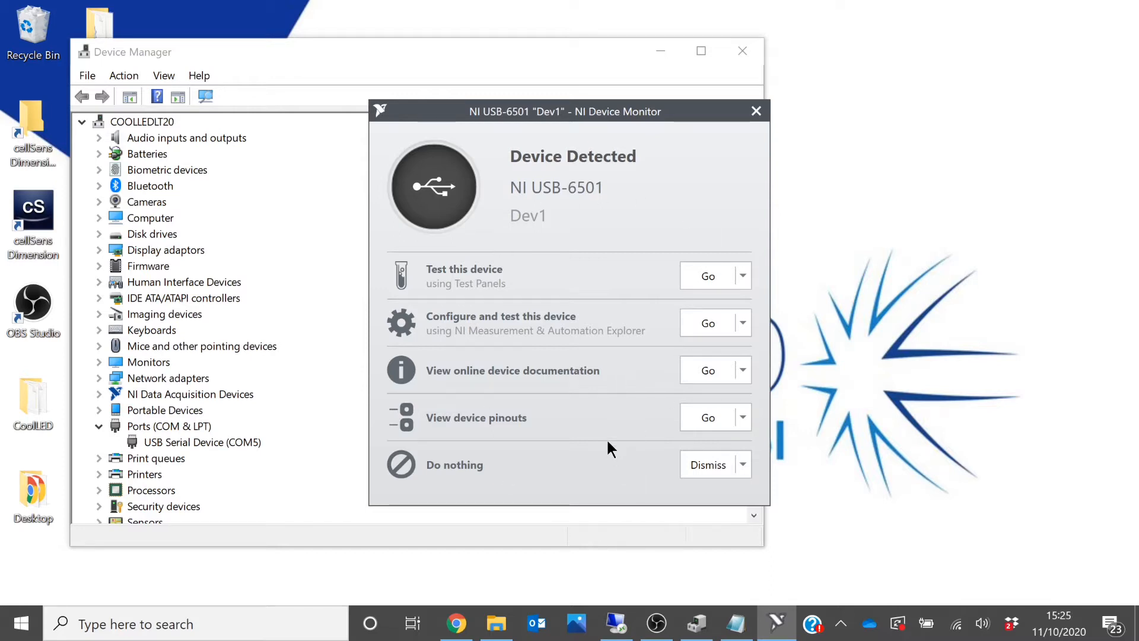
Switch to Chrome and review the NI-DAQmx 20.1 driver download page, minimising the browser when finished.
{"action": "left_click", "coordinate": [458, 624]}
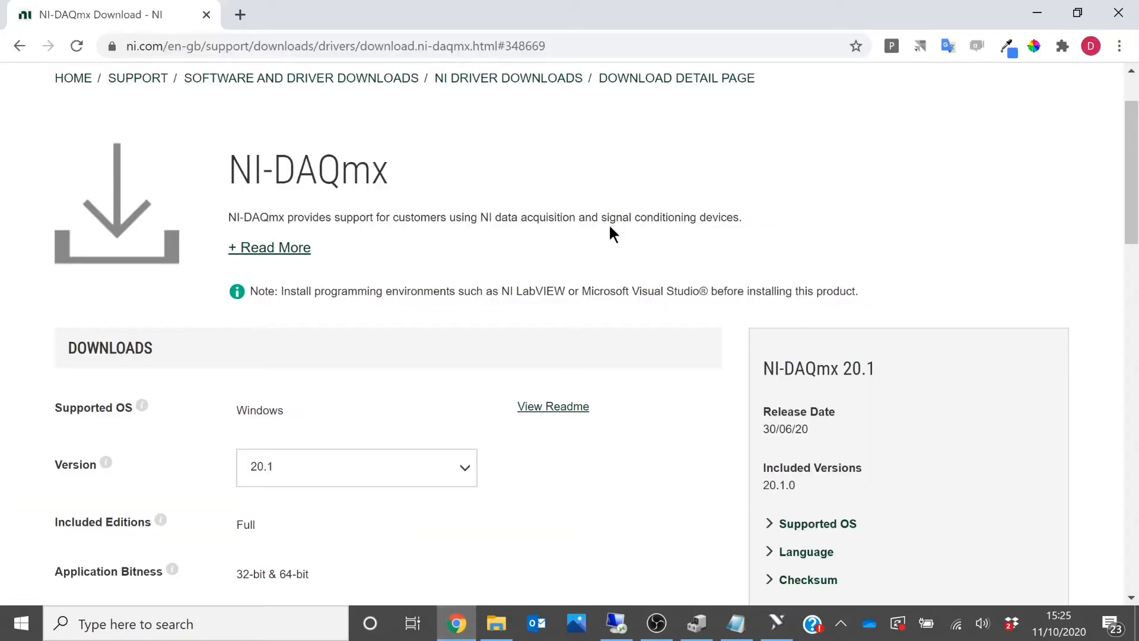
{"action": "scroll", "coordinate": [617, 208], "scroll_direction": "up", "scroll_amount": 1}
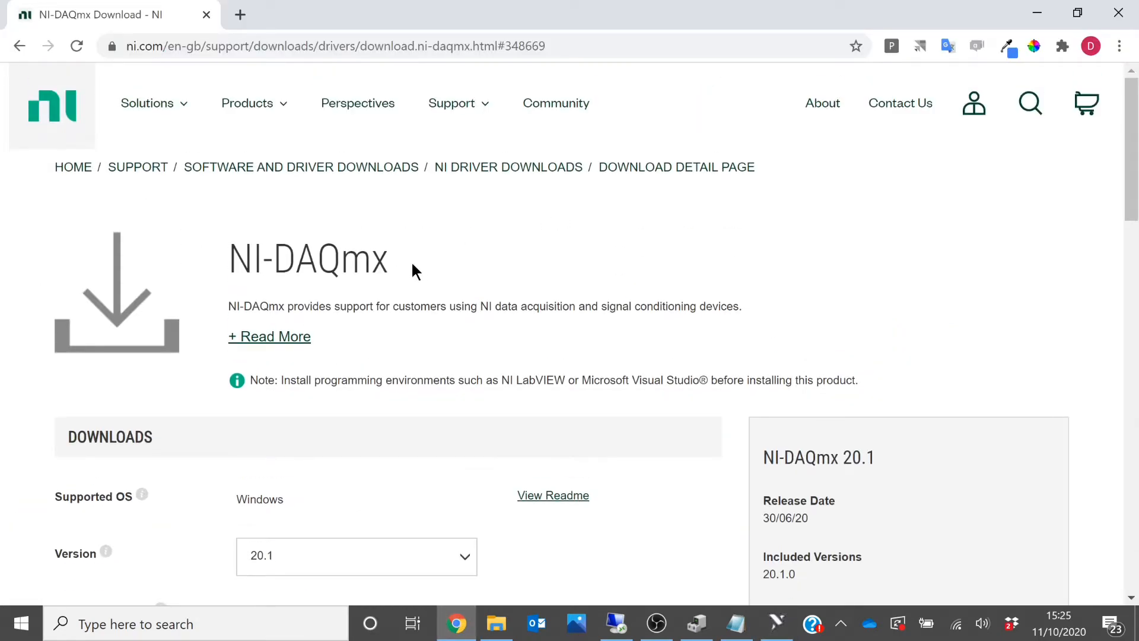
{"action": "scroll", "coordinate": [418, 271], "scroll_direction": "down", "scroll_amount": 3}
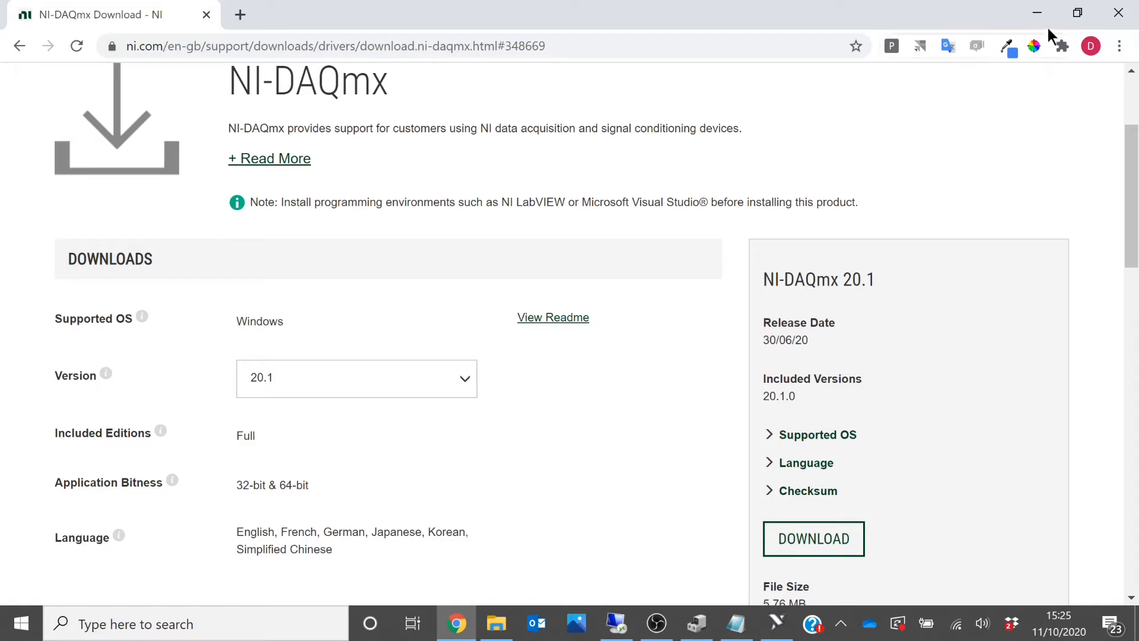
{"action": "left_click", "coordinate": [1037, 12]}
Check Device Manager for the NI data acquisition device and the USB serial port, and dismiss it together with the NI Device Monitor.
{"action": "left_click", "coordinate": [299, 206]}
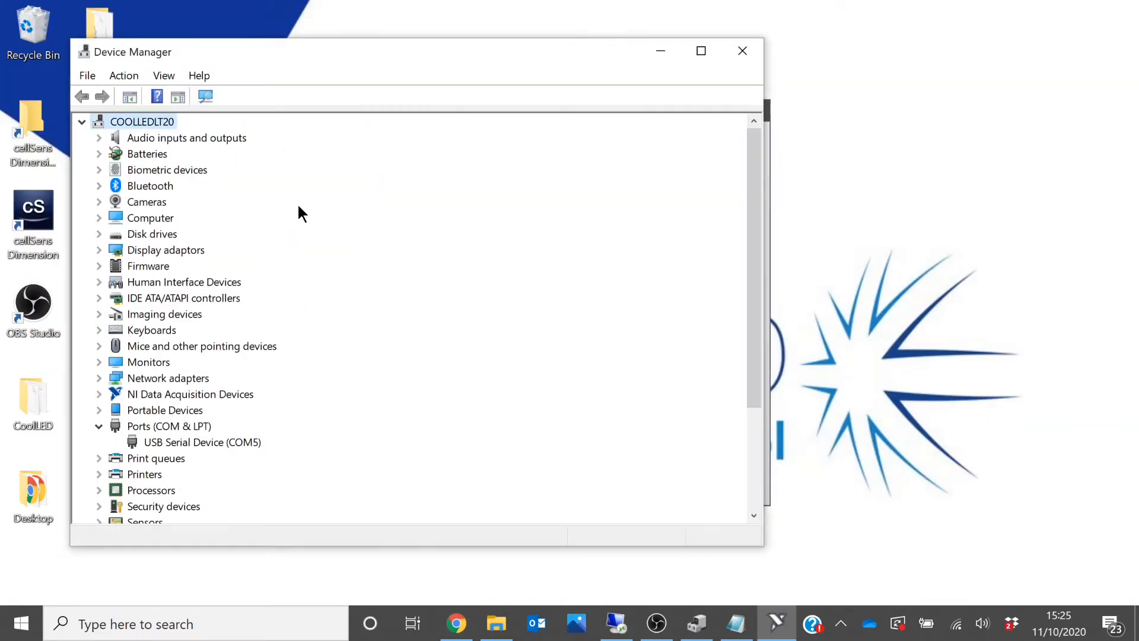
{"action": "scroll", "coordinate": [299, 207], "scroll_direction": "down", "scroll_amount": 1}
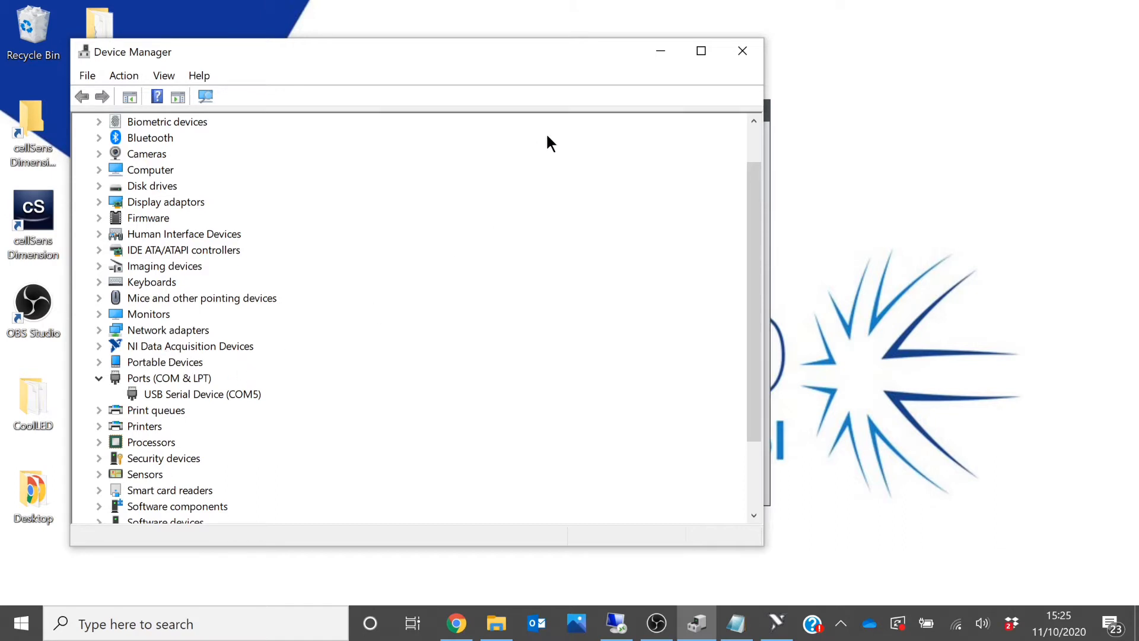
{"action": "left_click", "coordinate": [660, 55]}
{"action": "left_click", "coordinate": [758, 112]}
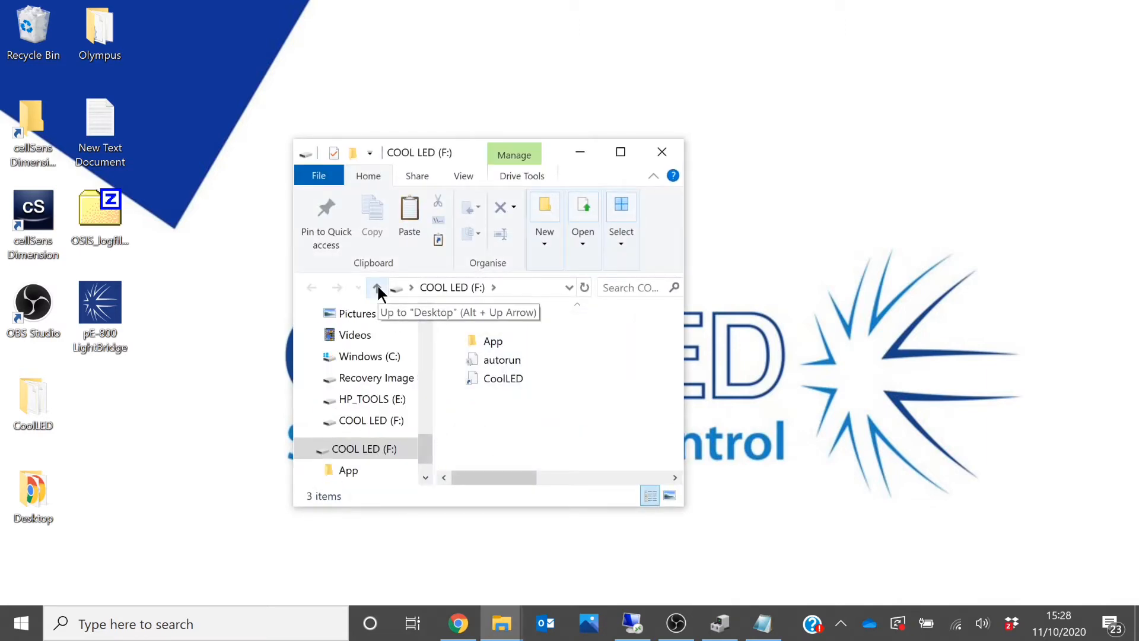
Launch the pE-800 LightBridge software from the user manuals page of the CoolLED USB stick and clear away the launcher and folder windows.
{"action": "left_click", "coordinate": [561, 383]}
{"action": "double_click", "coordinate": [560, 379]}
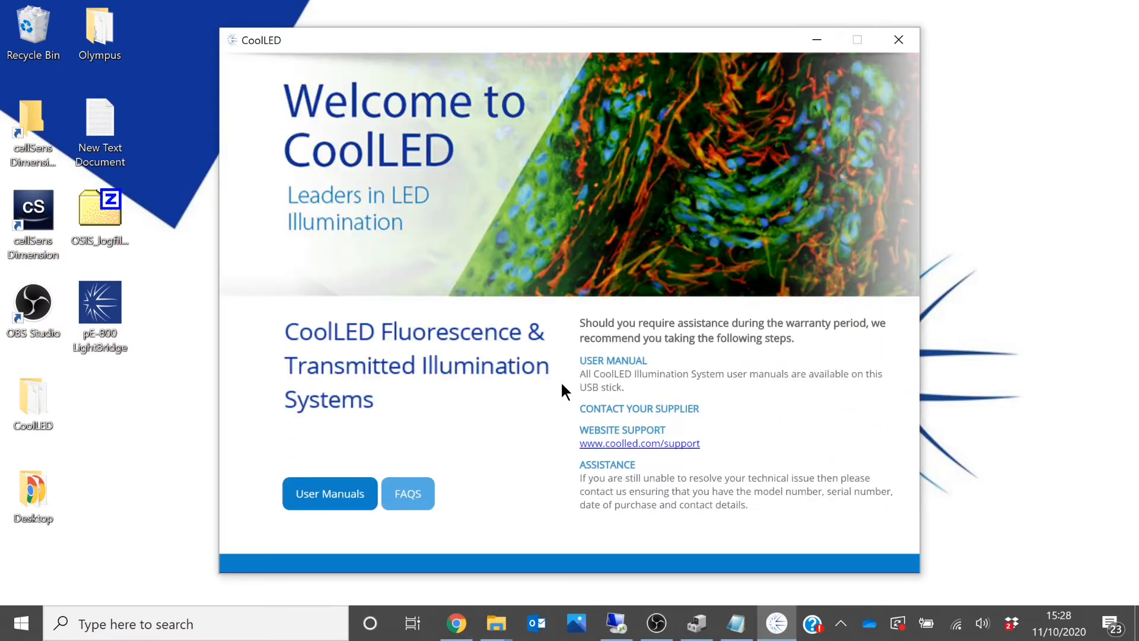
{"action": "left_click", "coordinate": [330, 496]}
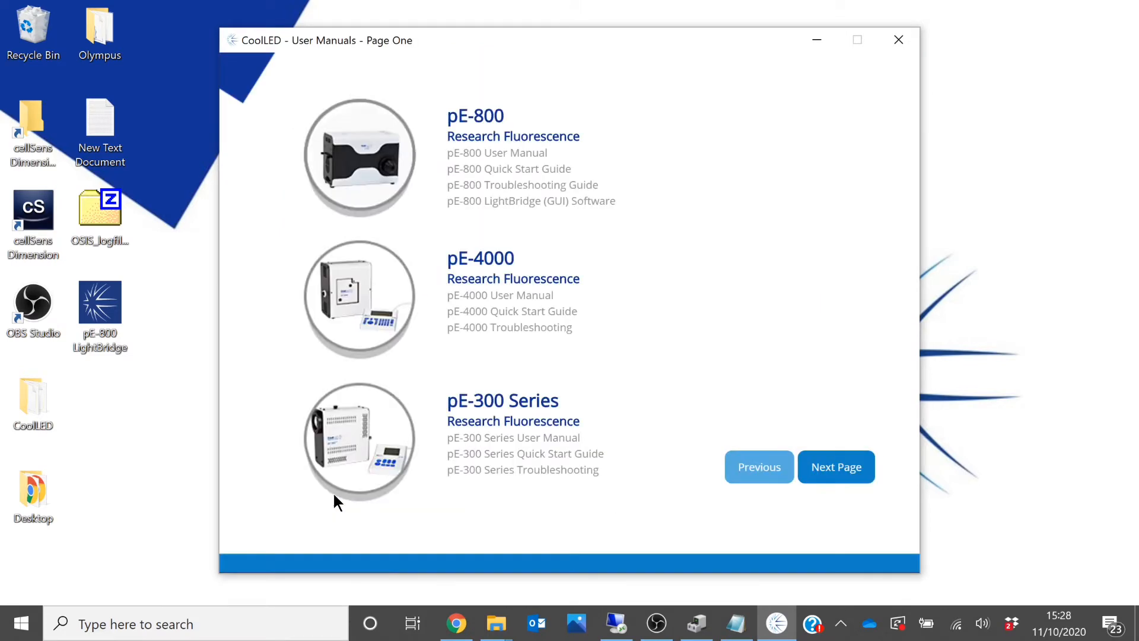
{"action": "left_click", "coordinate": [495, 205]}
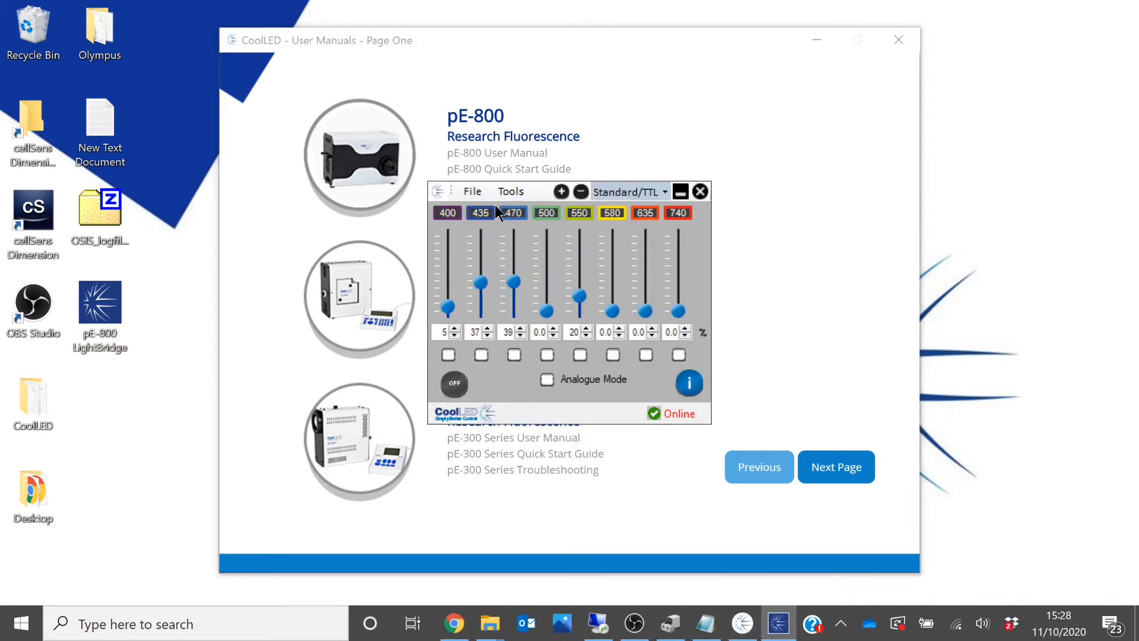
{"action": "left_click", "coordinate": [887, 38]}
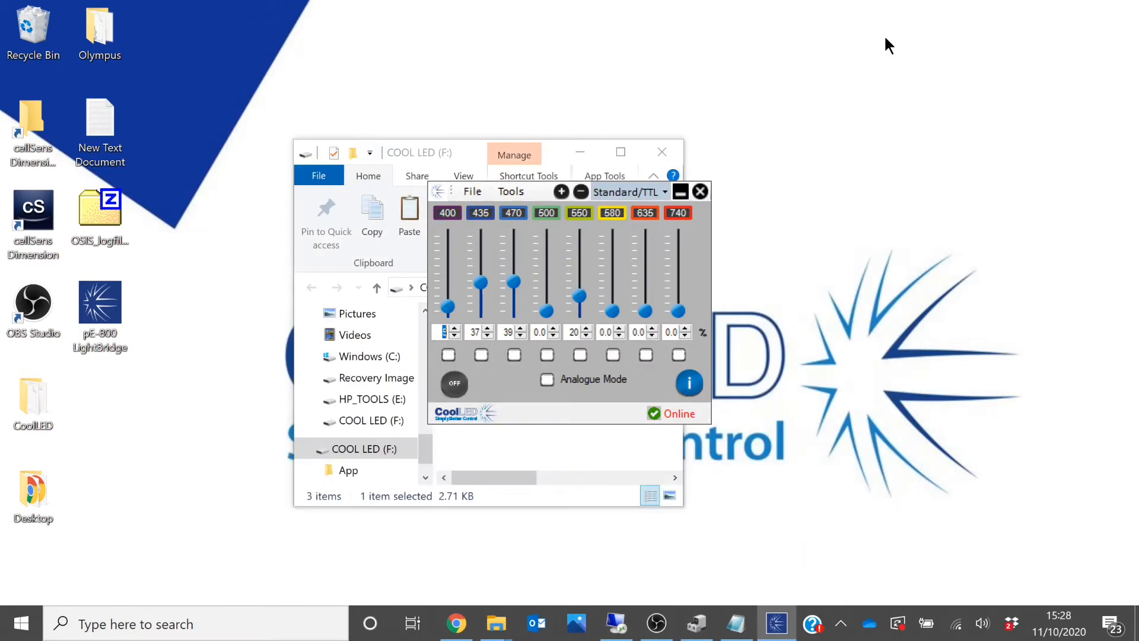
{"action": "left_click", "coordinate": [581, 153]}
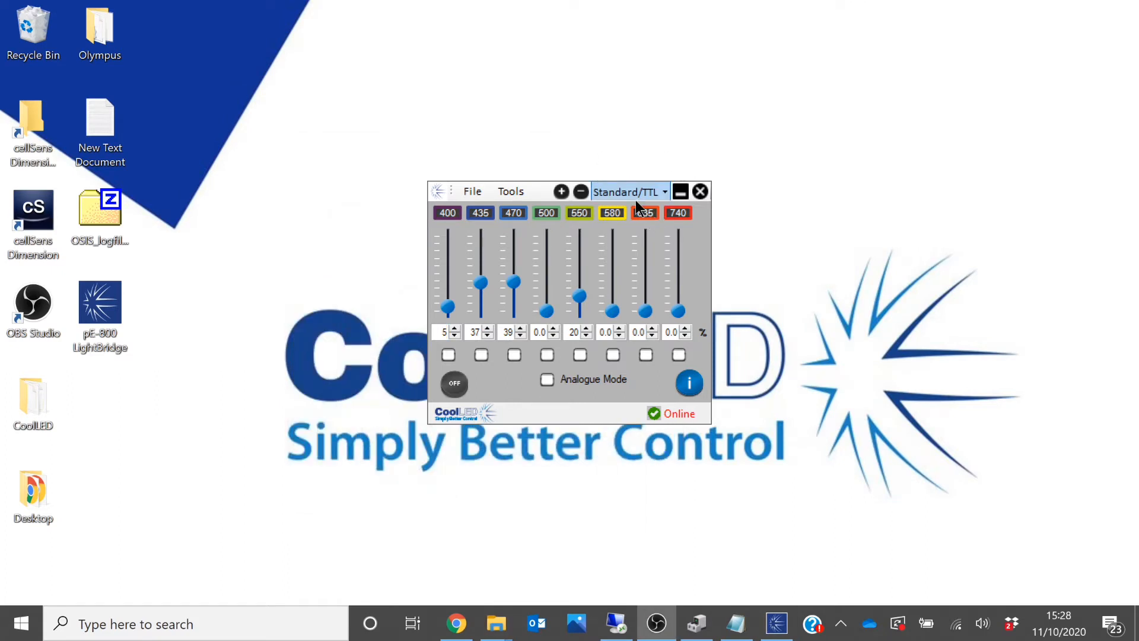
In Standard/TTL mode, set the 435 and 500 channels to 62% and the 400, 470 and 550 channels to 0%, and minimise LightBridge.
{"action": "left_click", "coordinate": [664, 191]}
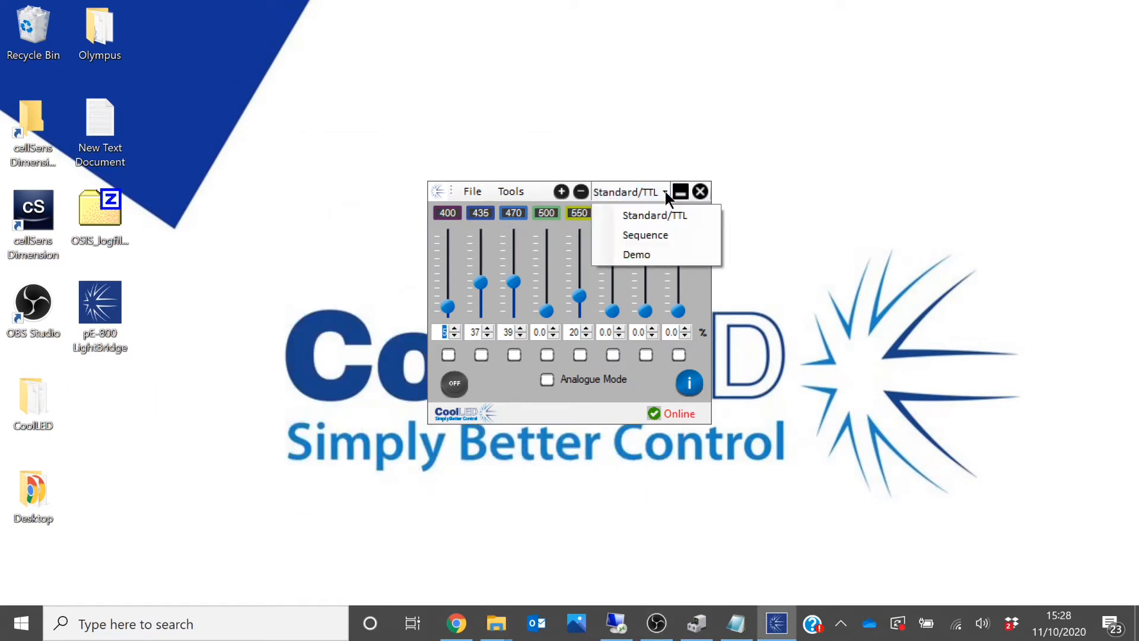
{"action": "left_click", "coordinate": [668, 206]}
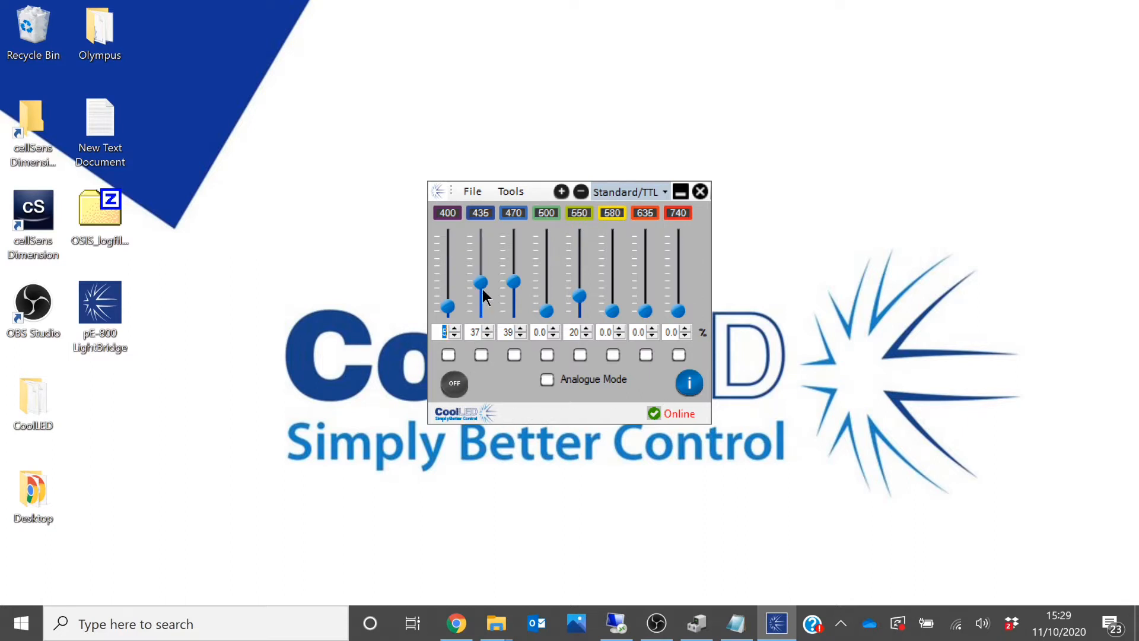
{"action": "left_click_drag", "start_coordinate": [480, 284], "coordinate": [480, 267]}
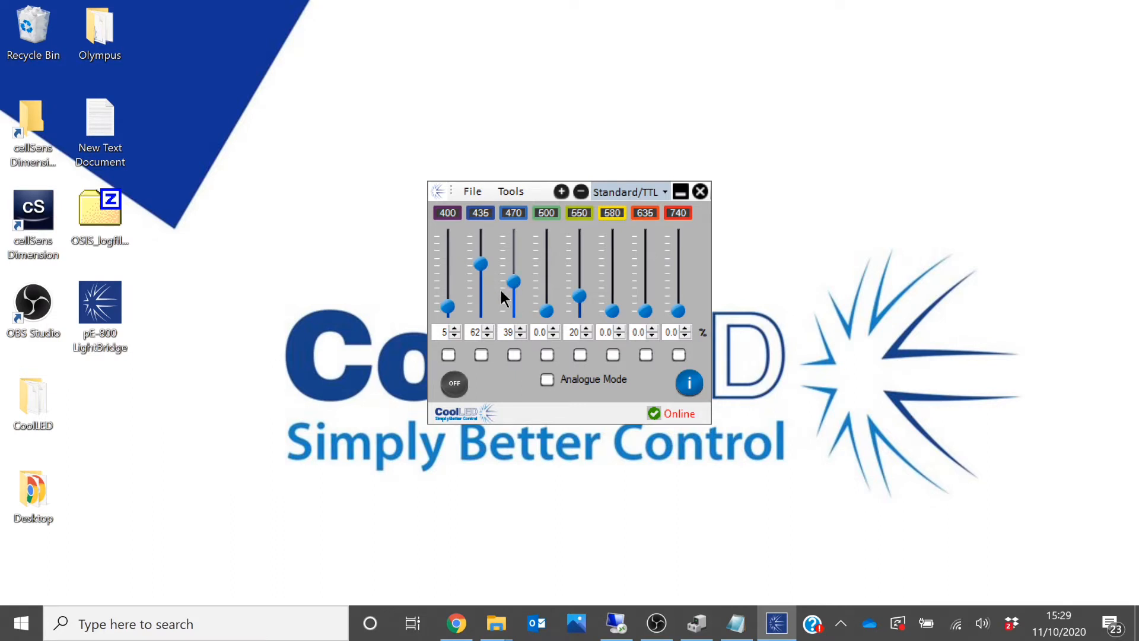
{"action": "left_click_drag", "start_coordinate": [547, 310], "coordinate": [446, 329]}
{"action": "left_click_drag", "start_coordinate": [576, 300], "coordinate": [579, 323]}
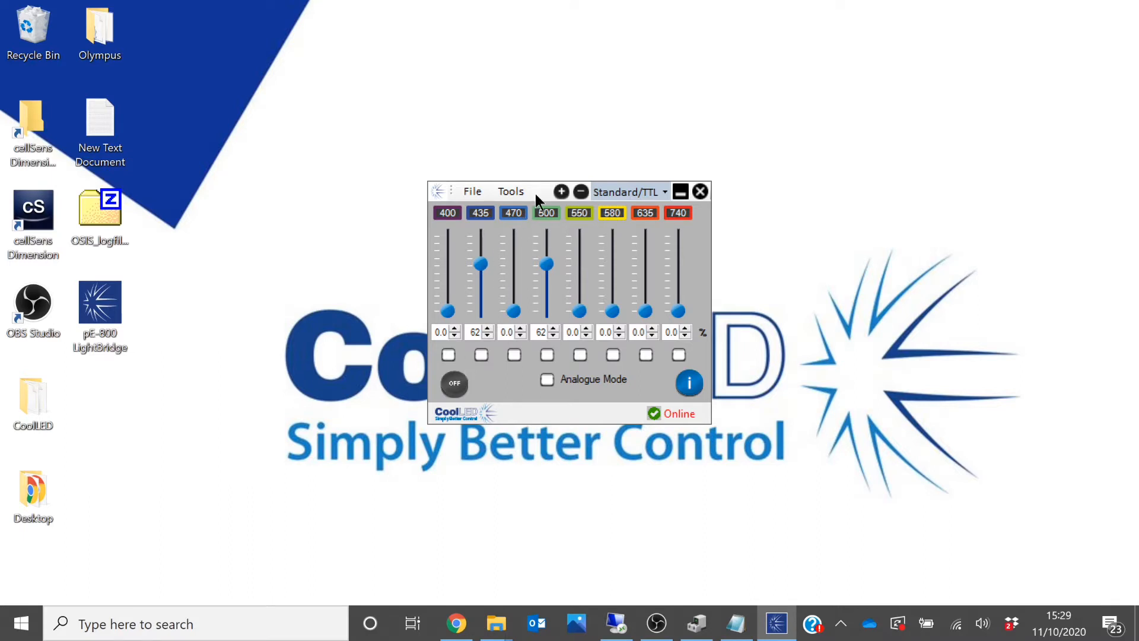
{"action": "left_click", "coordinate": [680, 194]}
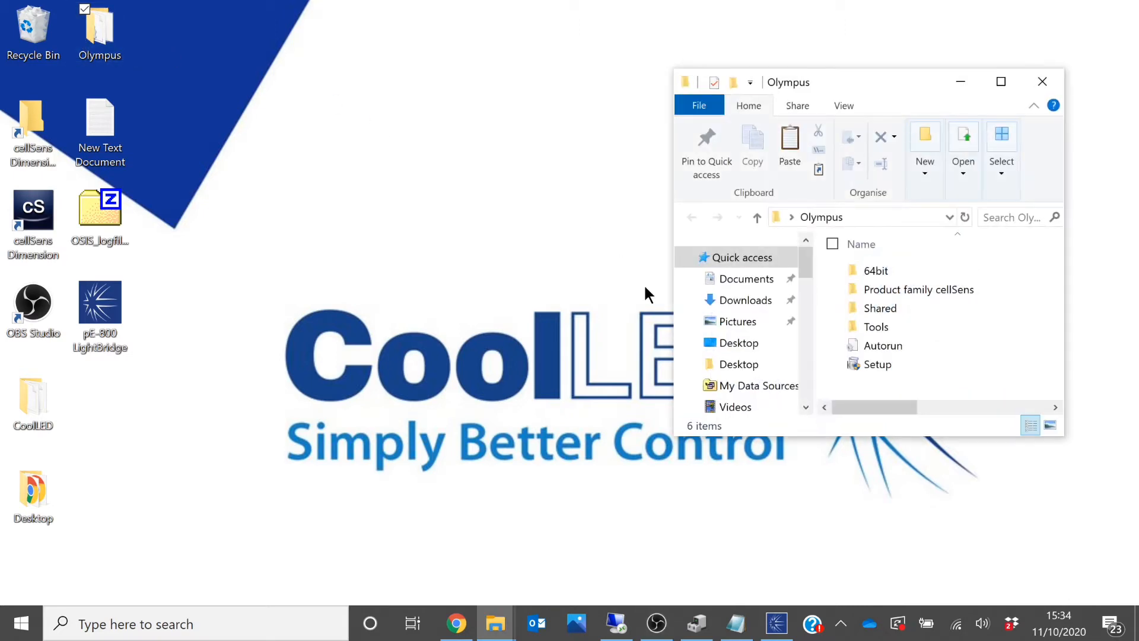
Run the Olympus Setup to maintain the imaging software with "Provide licenses, update installation", adding no licence keys or extra solutions.
{"action": "double_click", "coordinate": [903, 365]}
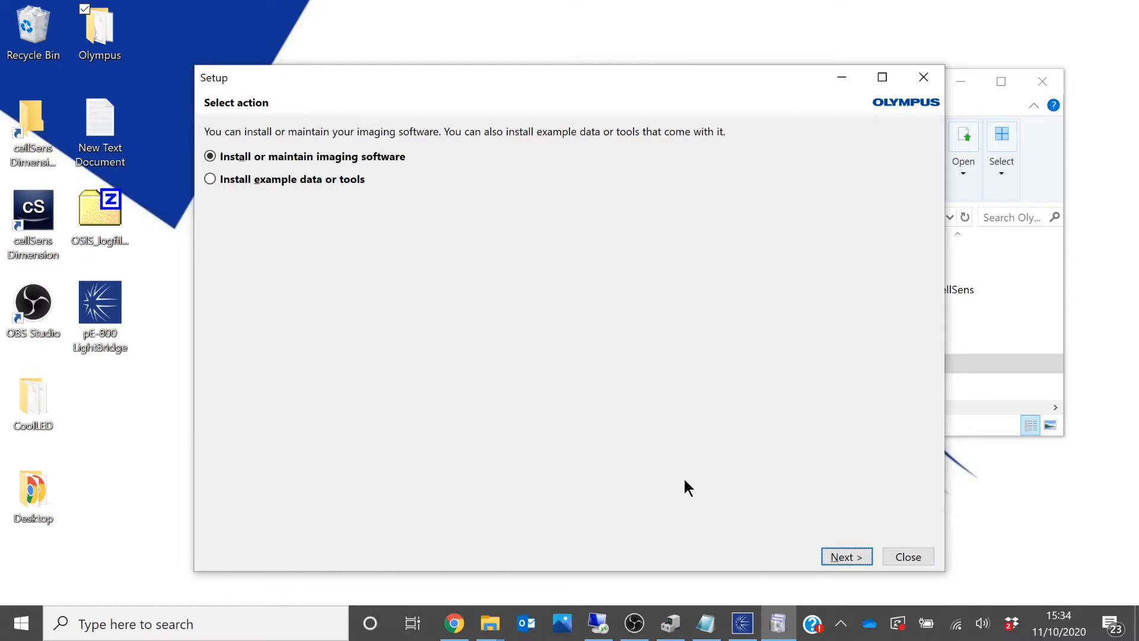
{"action": "left_click", "coordinate": [841, 555]}
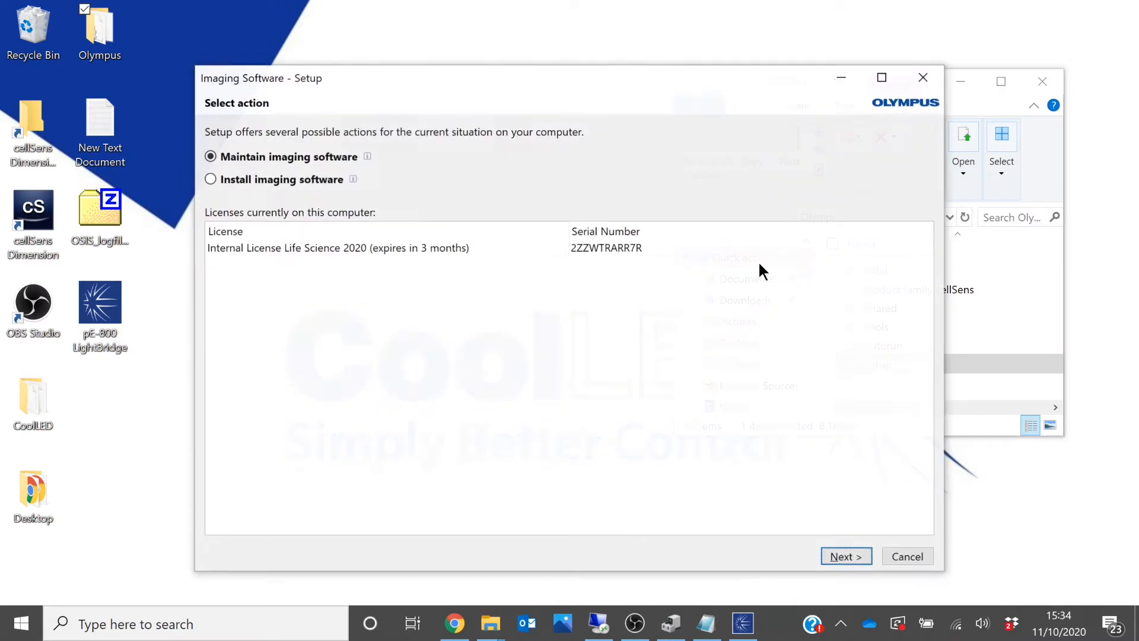
{"action": "left_click", "coordinate": [284, 254]}
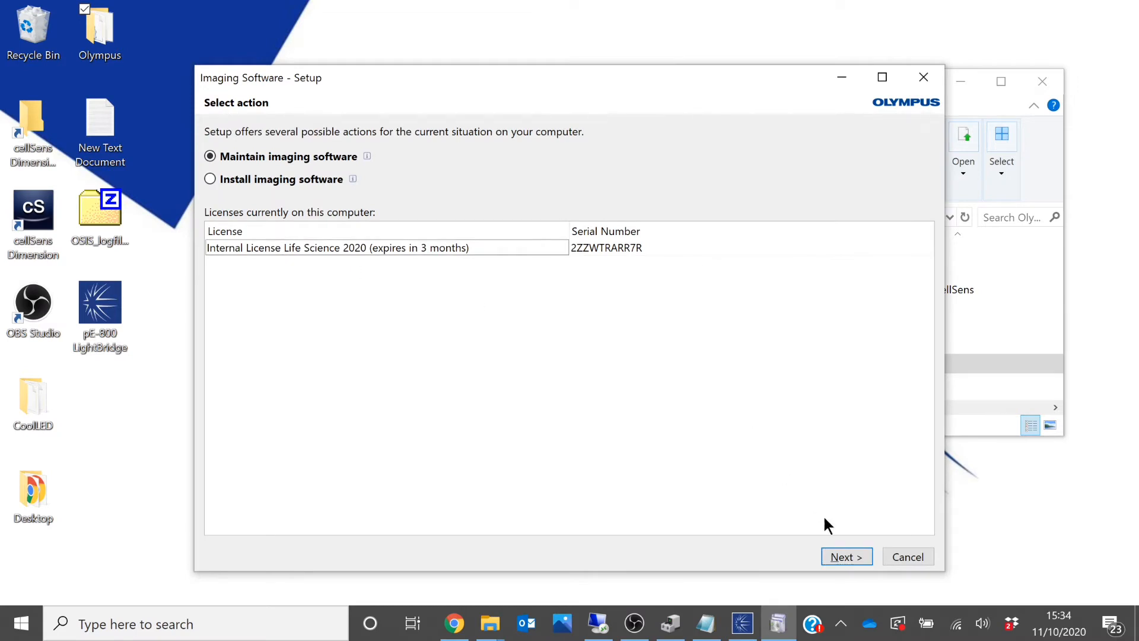
{"action": "left_click", "coordinate": [841, 555]}
{"action": "left_click", "coordinate": [285, 273]}
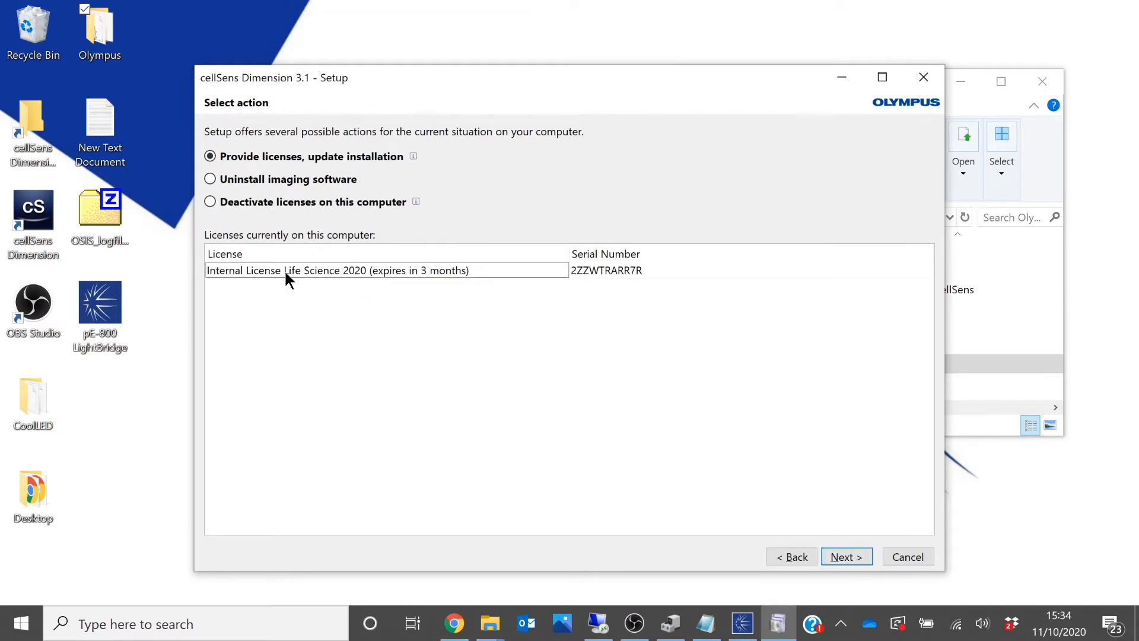
{"action": "left_click", "coordinate": [858, 554]}
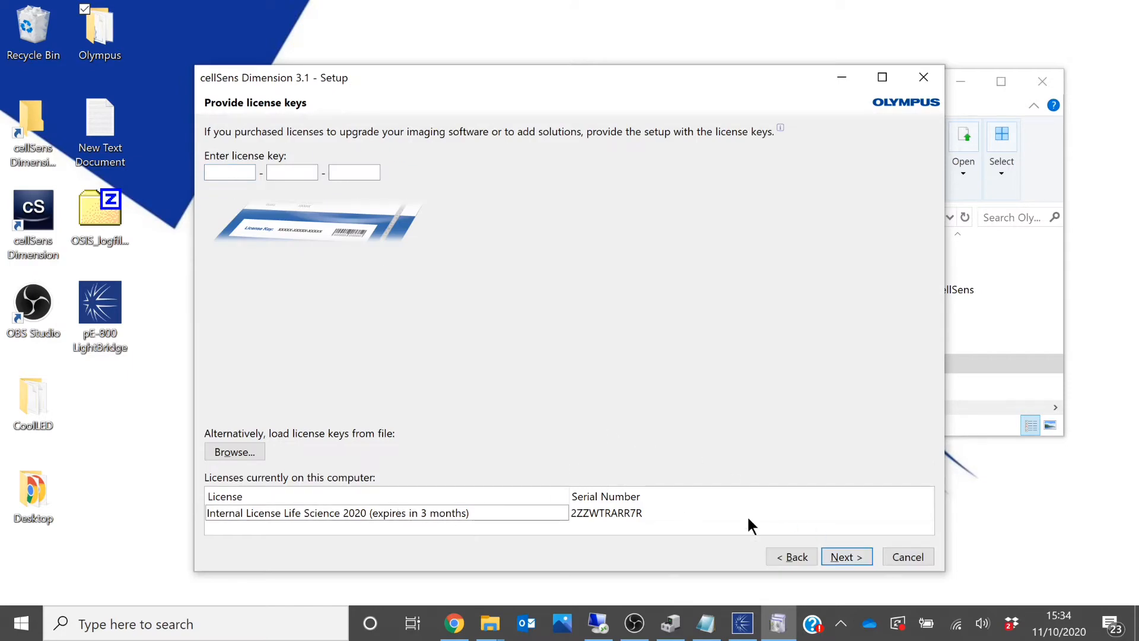
{"action": "left_click", "coordinate": [861, 556]}
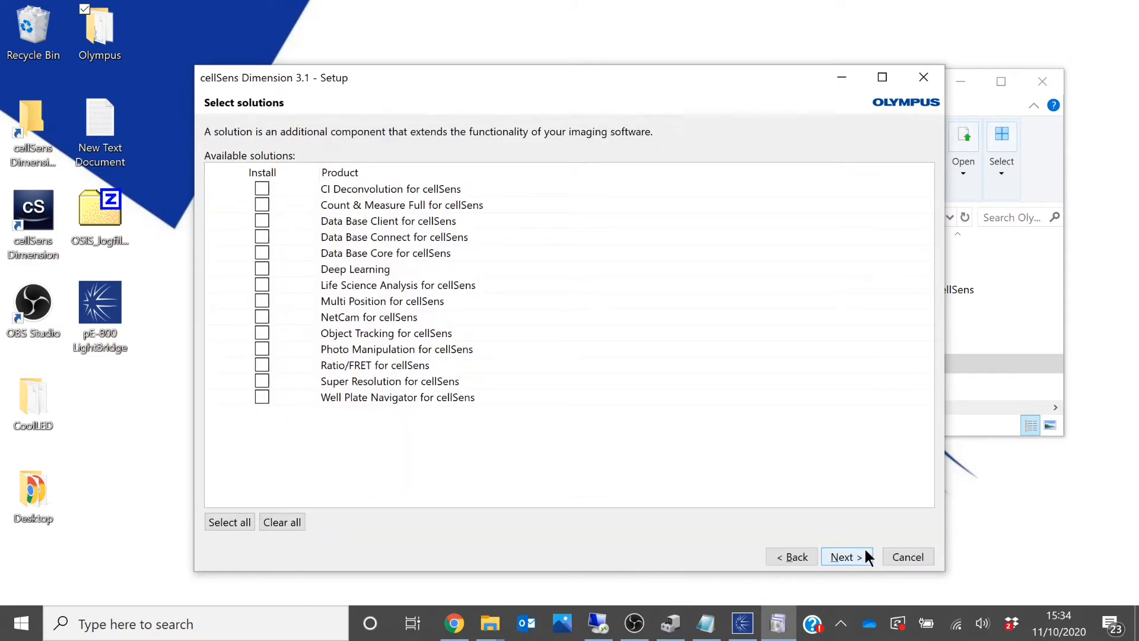
{"action": "left_click", "coordinate": [864, 552]}
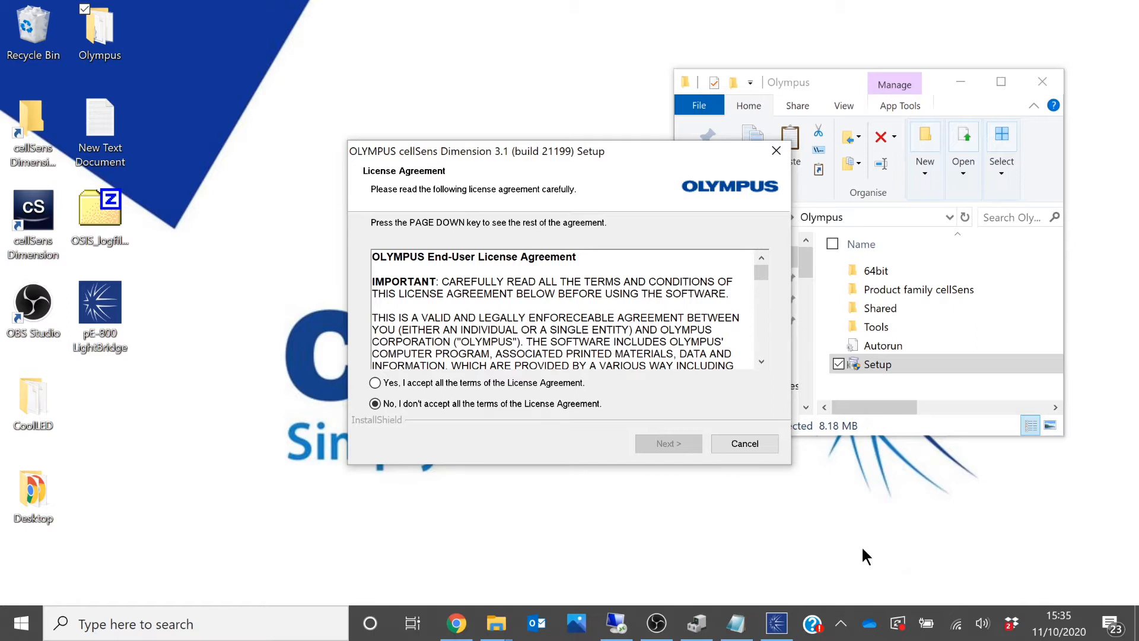
Accept the cellSens Dimension 3.1 licence agreement and continue past image sources and microscope controllers with the default selections.
{"action": "left_click", "coordinate": [382, 379]}
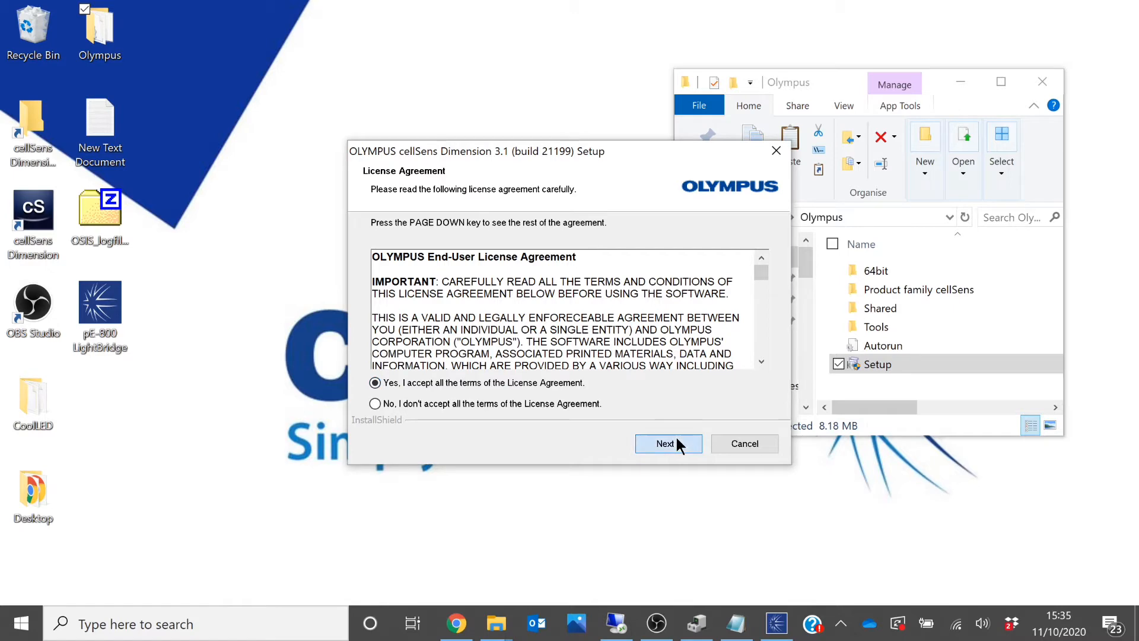
{"action": "key", "text": "Return"}
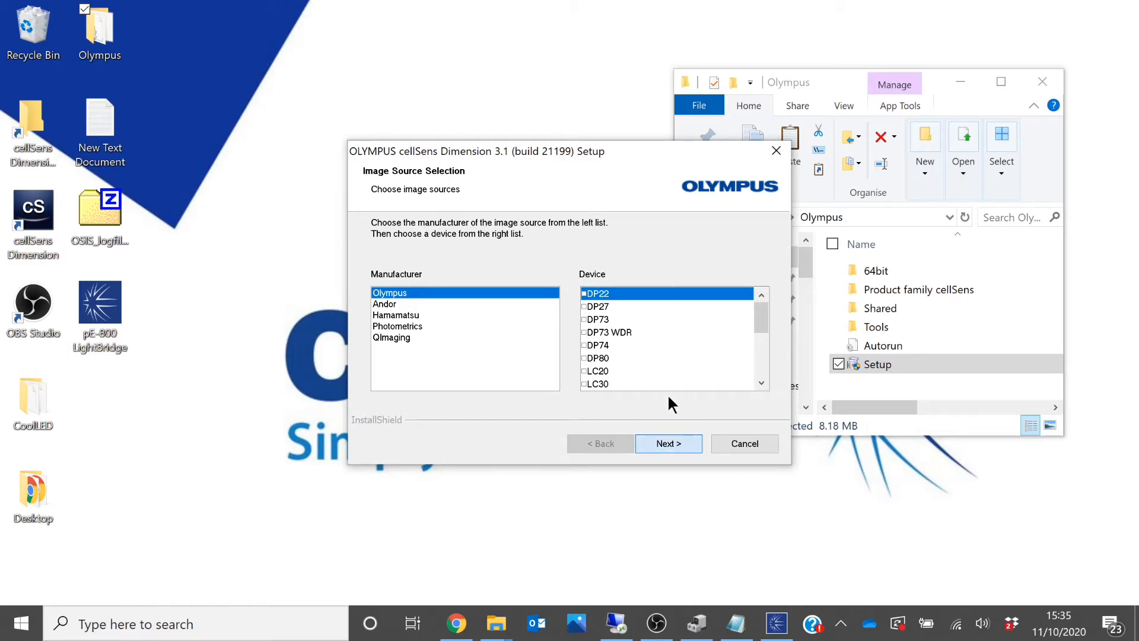
{"action": "left_click", "coordinate": [669, 444]}
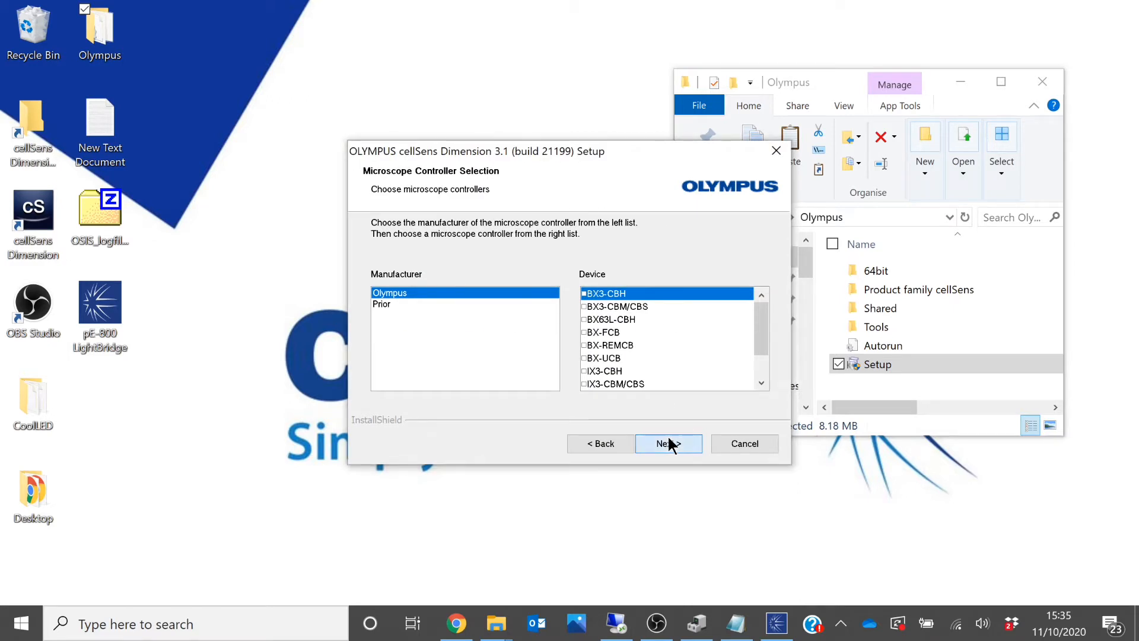
{"action": "key", "text": "Return"}
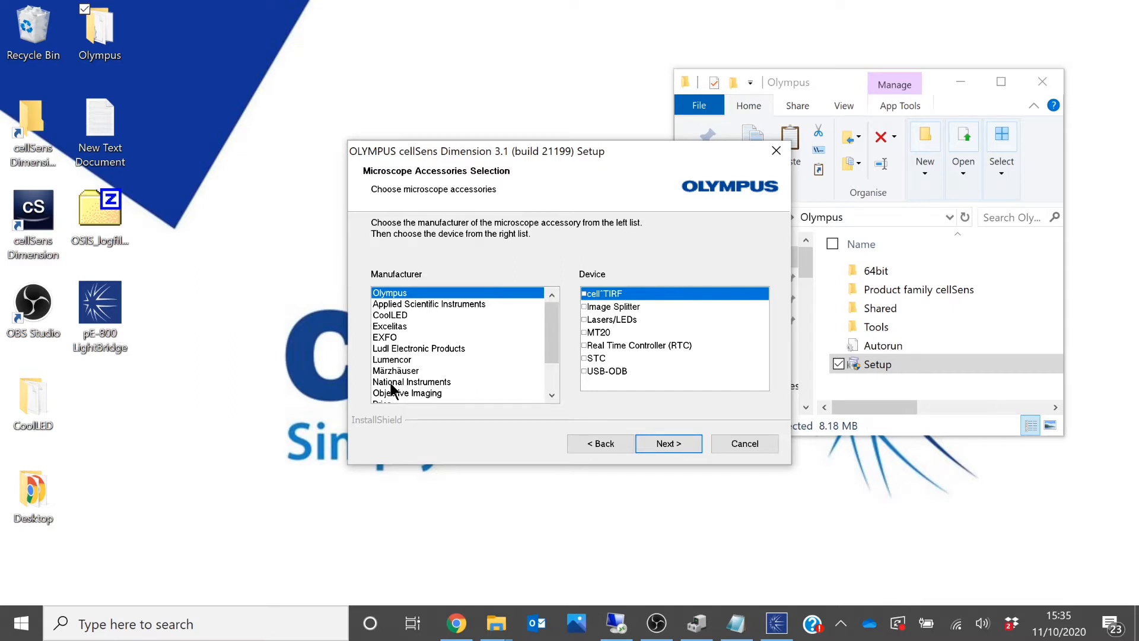
Choose National Instruments as accessory manufacturer, complete the installation with both desktop shortcuts enabled, and close Setup.
{"action": "left_click", "coordinate": [427, 383]}
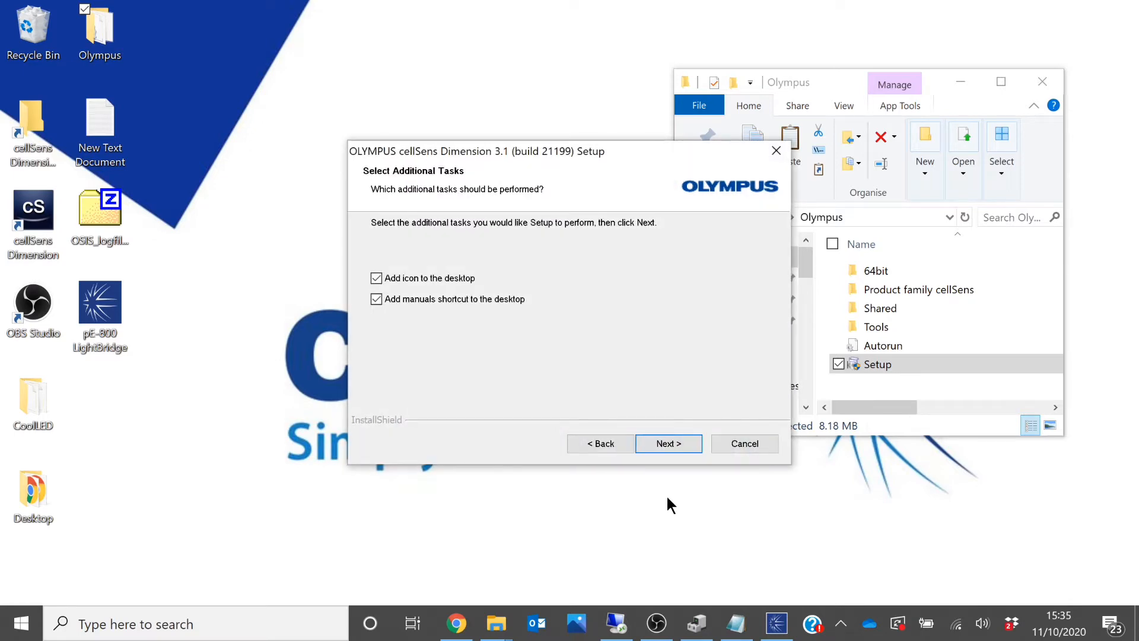
{"action": "left_click", "coordinate": [674, 444]}
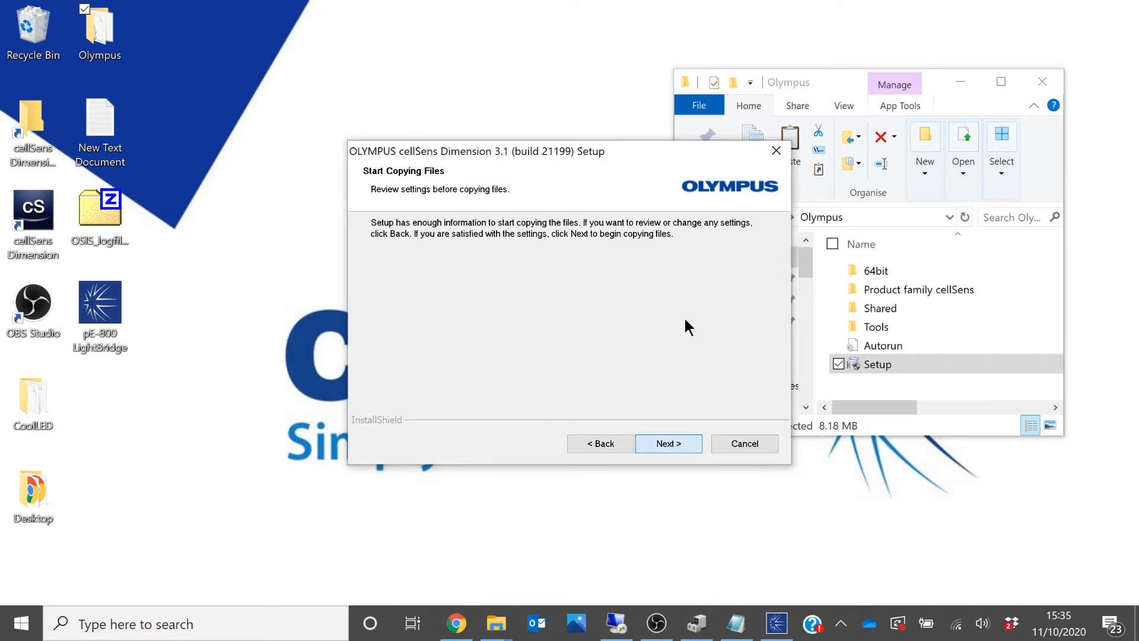
{"action": "left_click", "coordinate": [665, 445]}
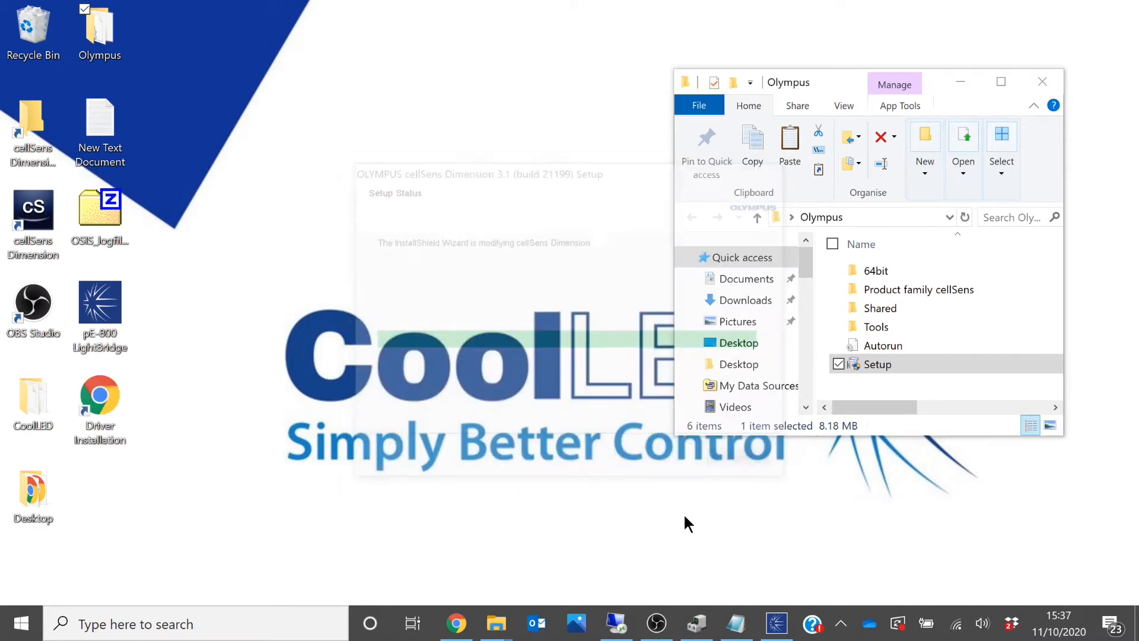
{"action": "left_click", "coordinate": [678, 444]}
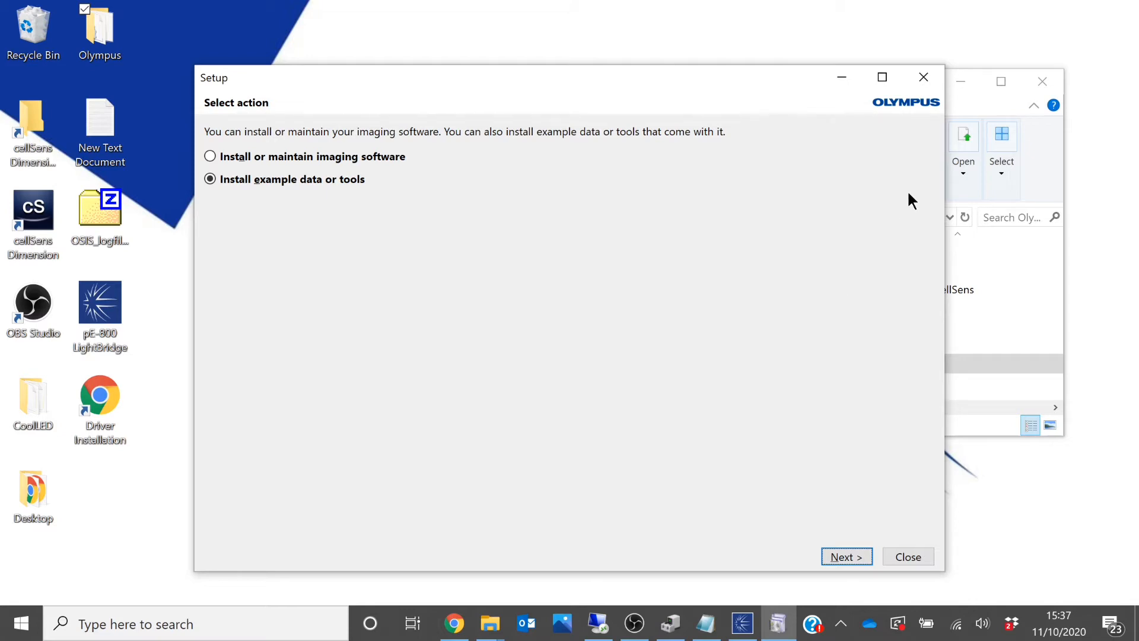
{"action": "left_click", "coordinate": [927, 75]}
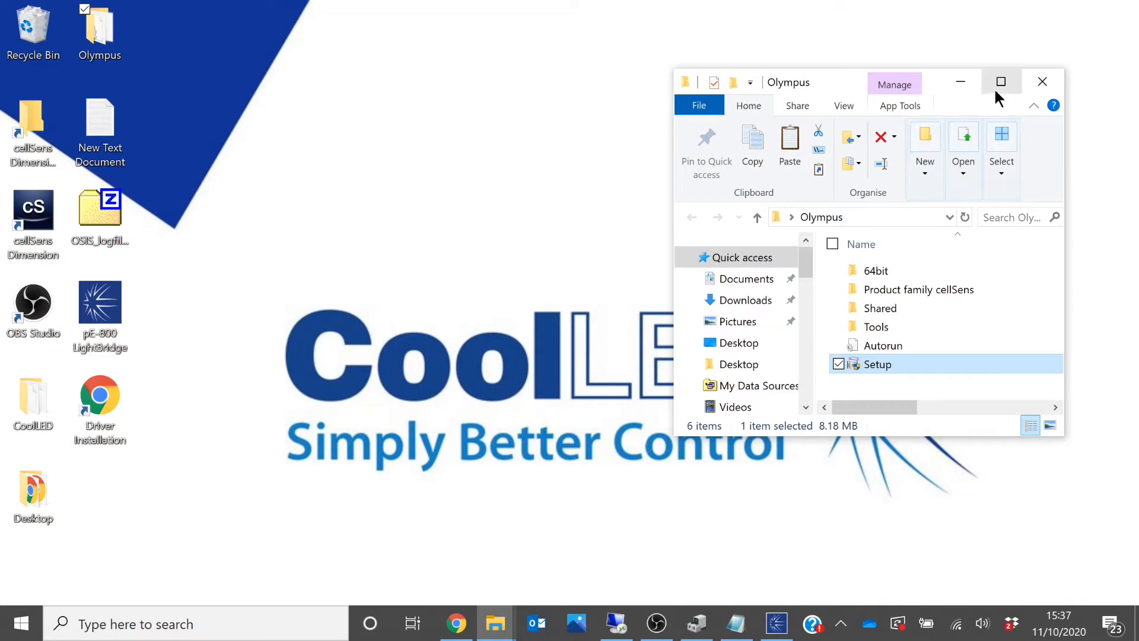
{"action": "left_click", "coordinate": [976, 80]}
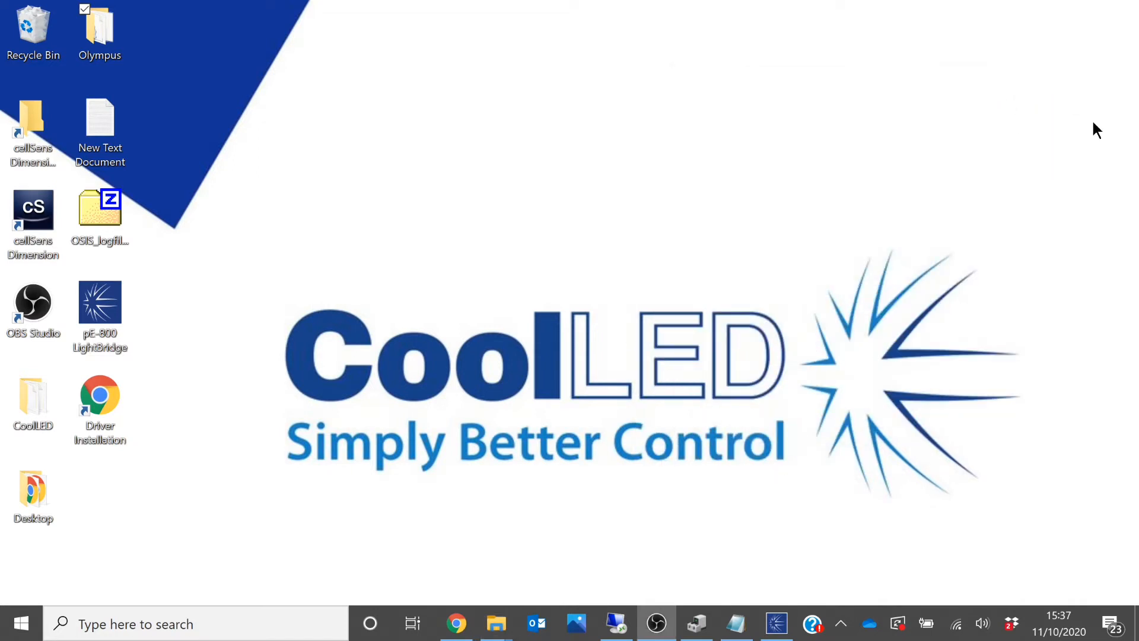
Launch cellSens Dimension and postpone the Simple Layout selection.
{"action": "double_click", "coordinate": [37, 219]}
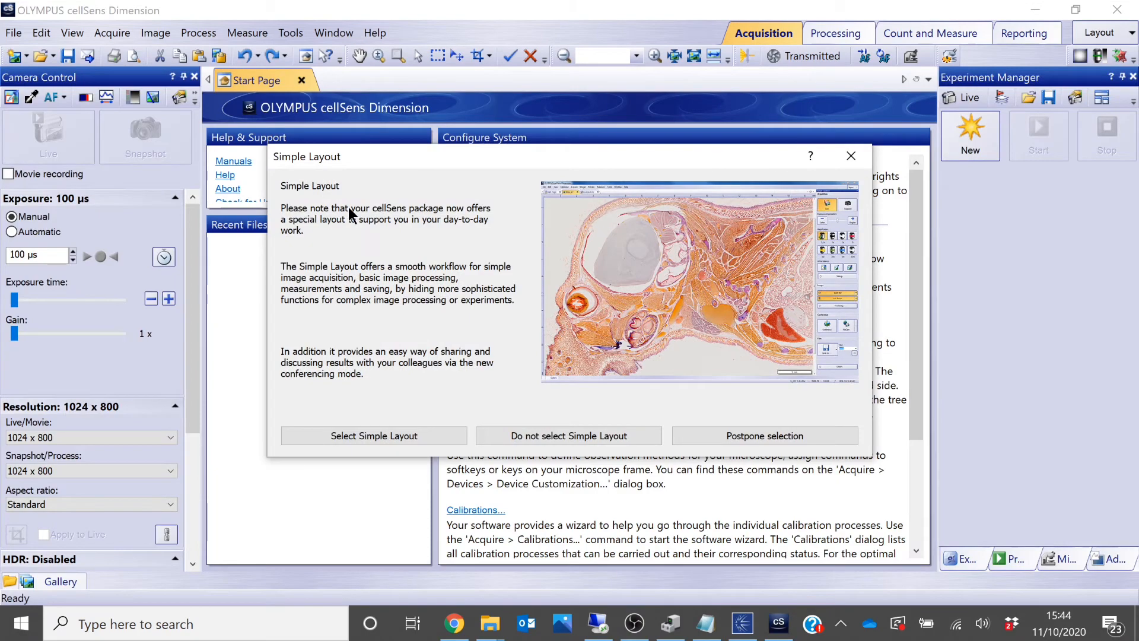
{"action": "left_click", "coordinate": [819, 440]}
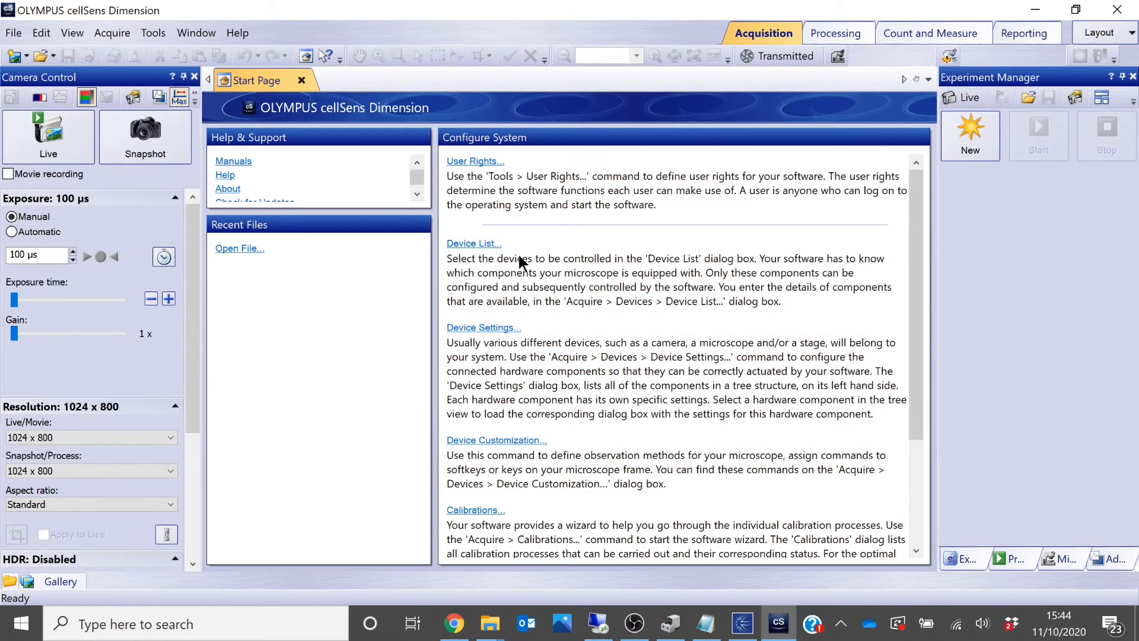
In the device list's Lasers/LEDs settings, set the first device to Single LED, NI USB-6501 Laser/LED #1, described as 400nm.
{"action": "left_click", "coordinate": [478, 245]}
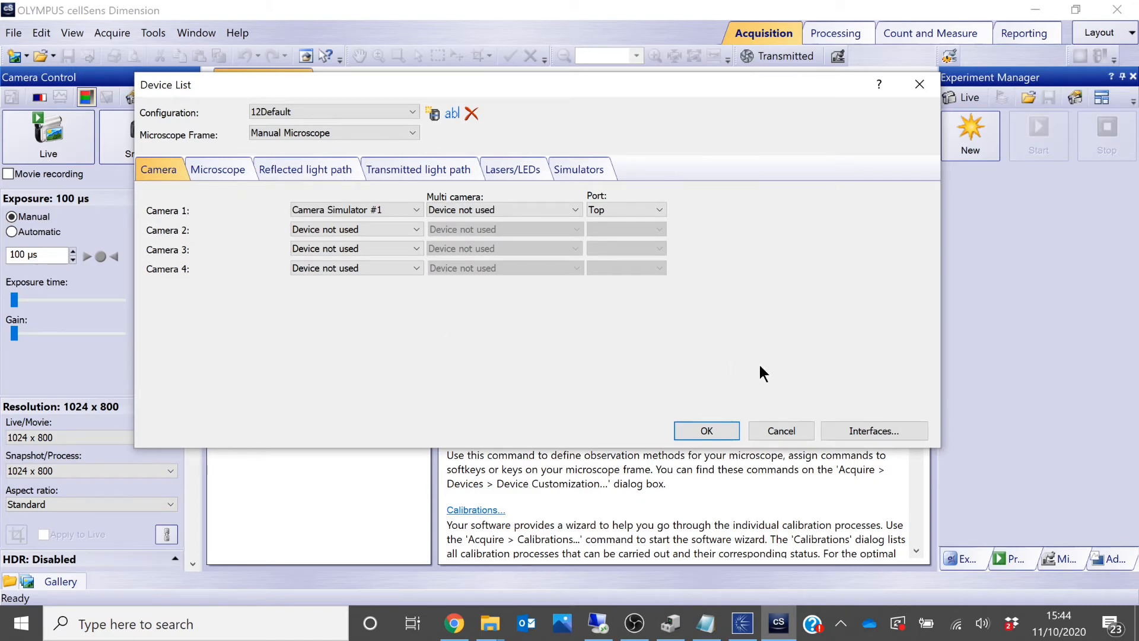
{"action": "left_click", "coordinate": [515, 169]}
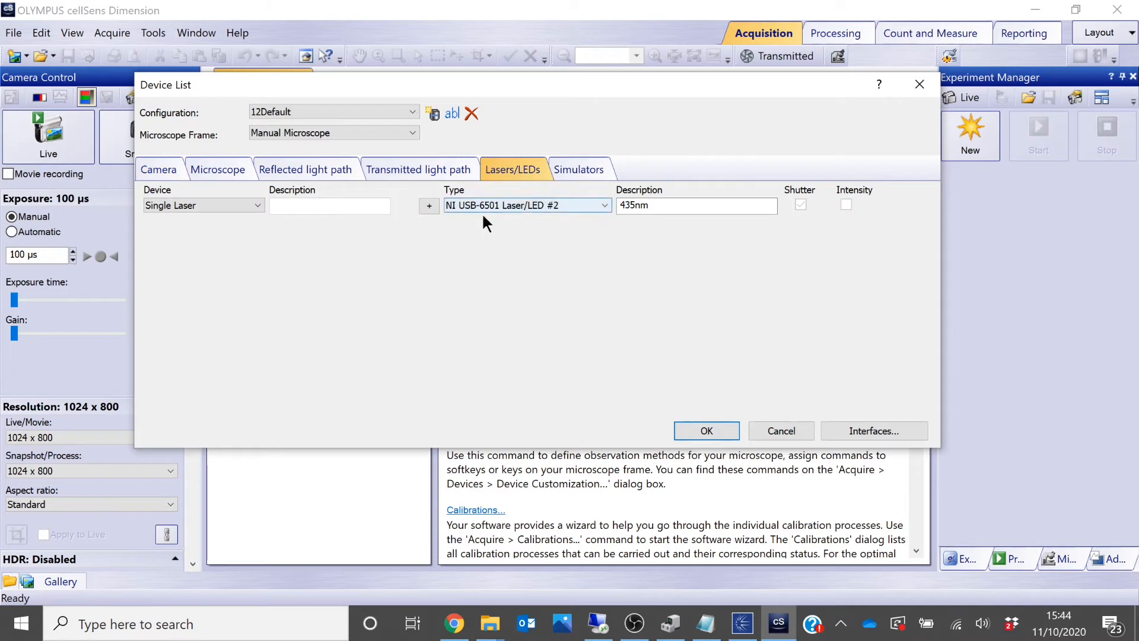
{"action": "left_click", "coordinate": [155, 205]}
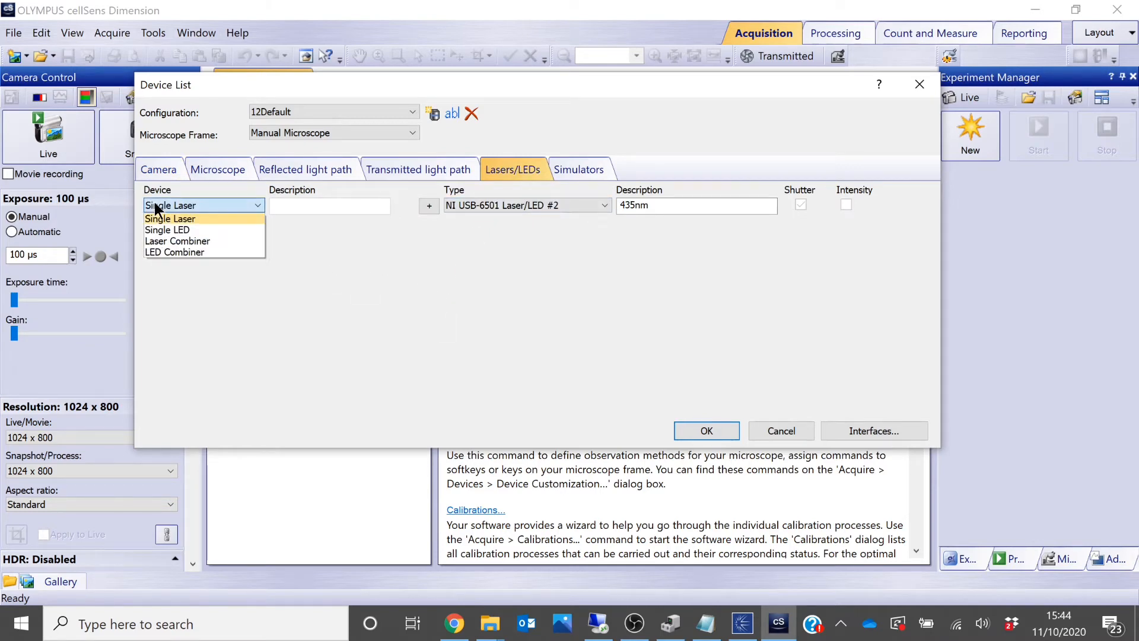
{"action": "left_click", "coordinate": [188, 227]}
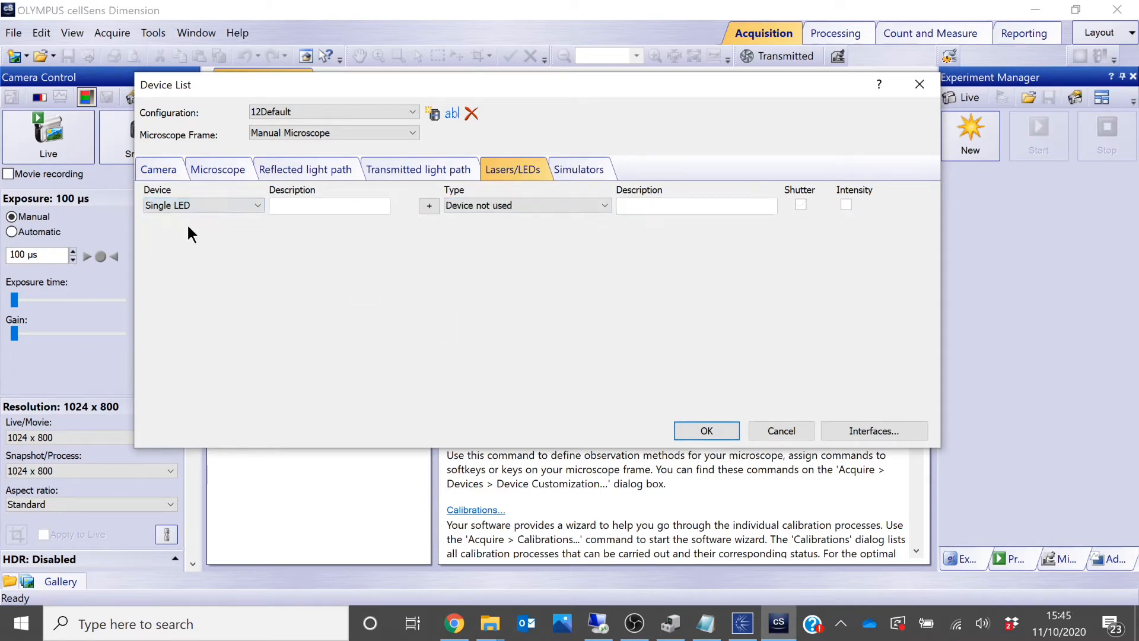
{"action": "left_click", "coordinate": [513, 202]}
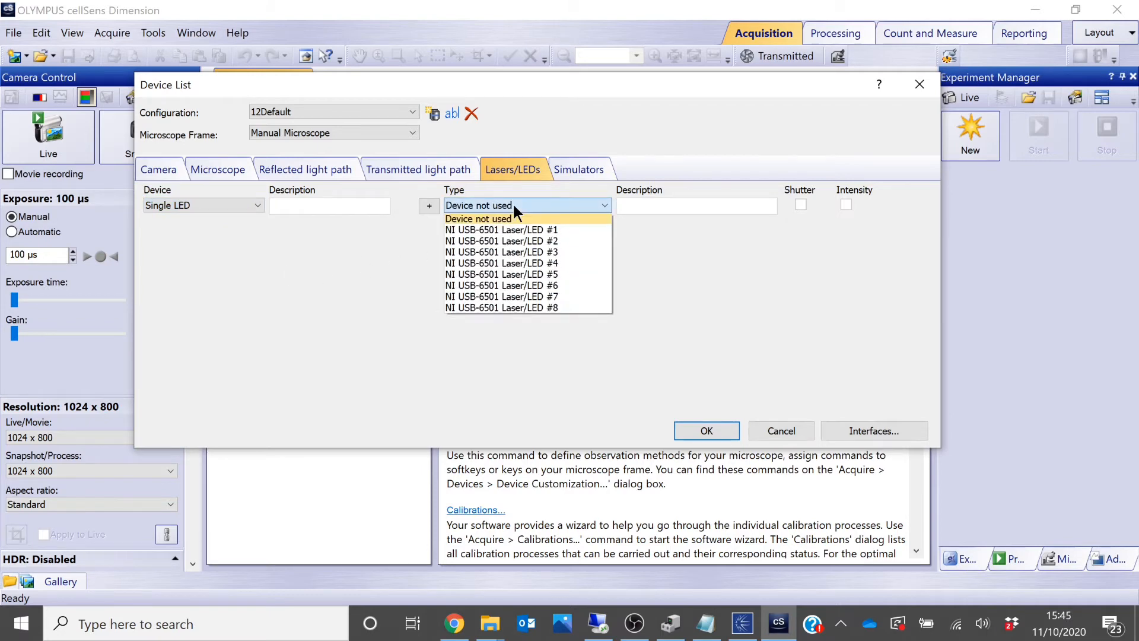
{"action": "left_click", "coordinate": [563, 230]}
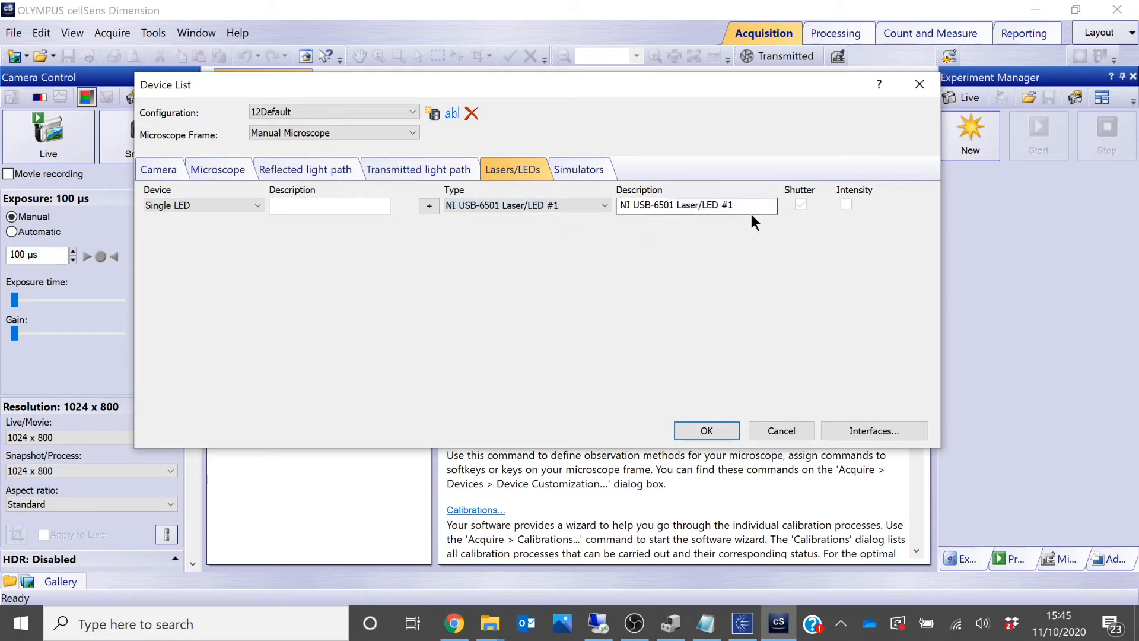
{"action": "left_click_drag", "start_coordinate": [760, 206], "coordinate": [581, 204]}
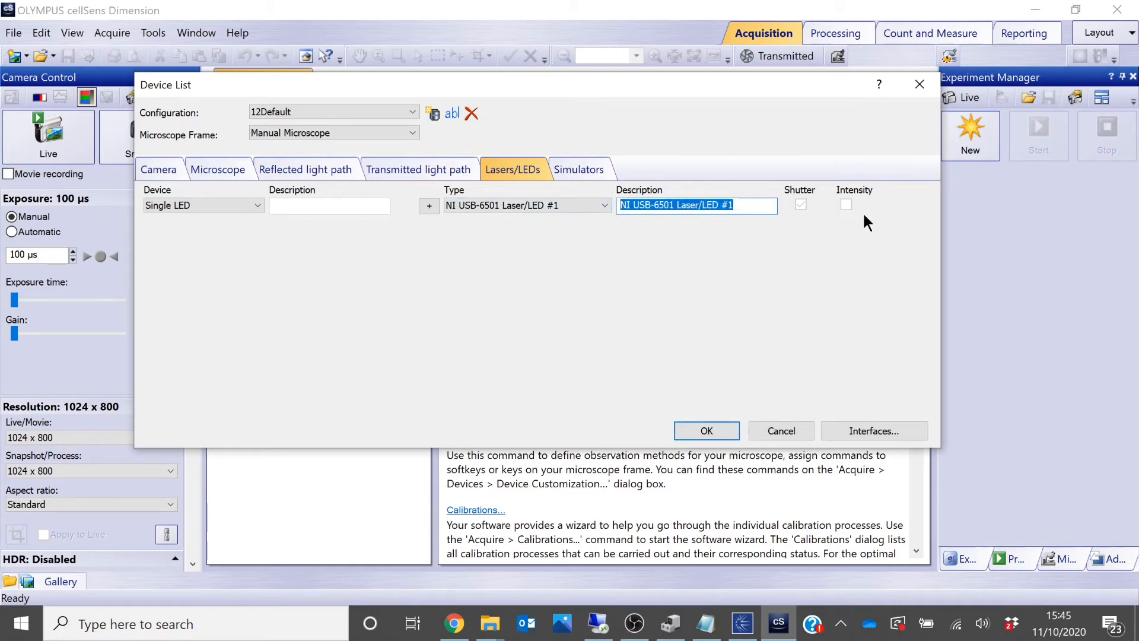
{"action": "type", "text": "400nm"}
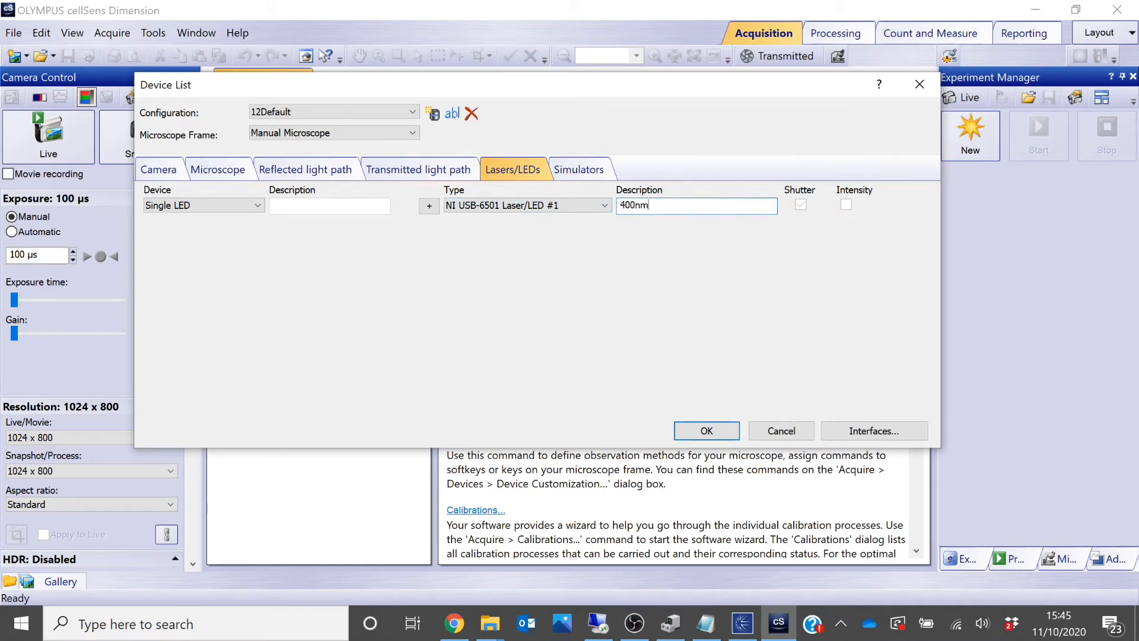
Add seven more device rows to the Lasers/LEDs list, making eight in total.
{"action": "left_click", "coordinate": [429, 205]}
{"action": "left_click", "coordinate": [430, 224]}
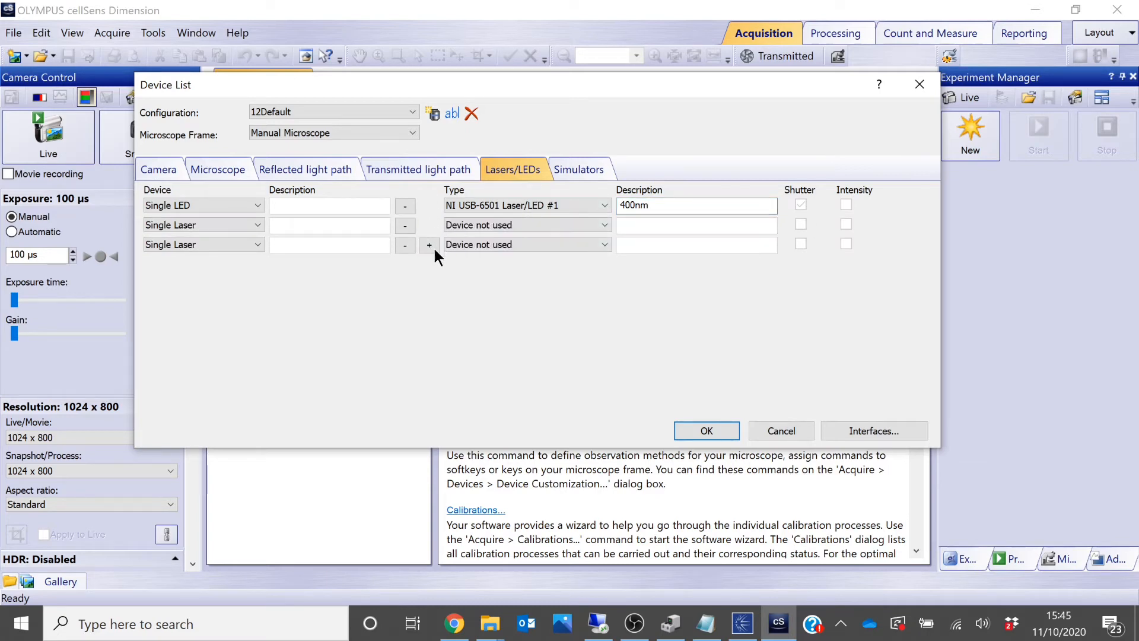
{"action": "left_click", "coordinate": [429, 265]}
{"action": "left_click", "coordinate": [429, 284]}
{"action": "left_click", "coordinate": [428, 304]}
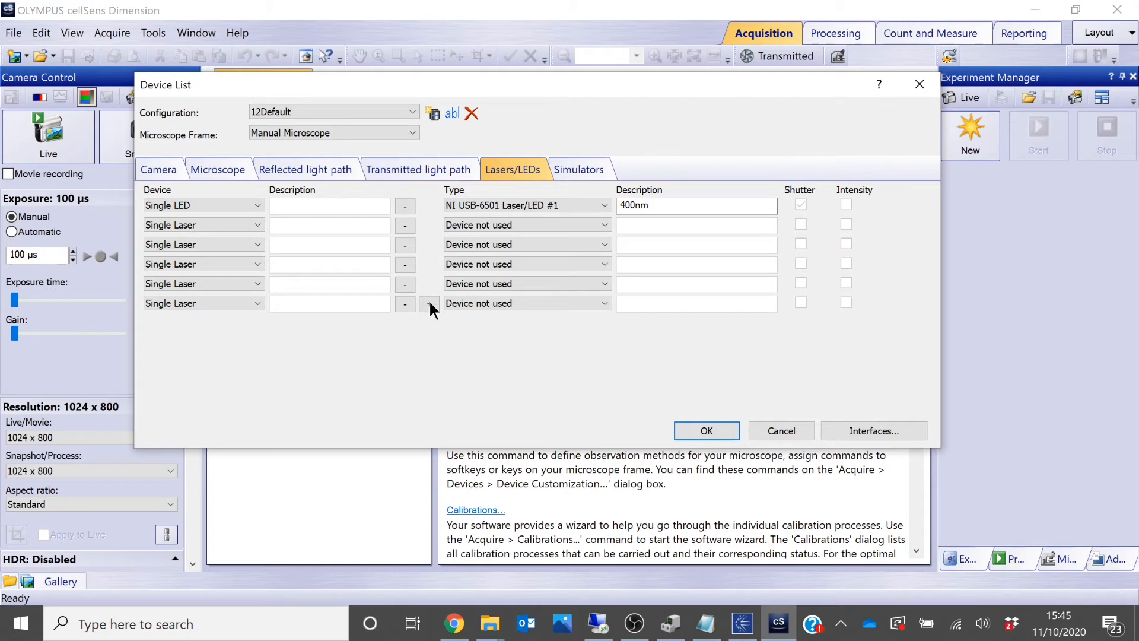
{"action": "left_click", "coordinate": [430, 323]}
Set the device of each of the seven added rows to Single LED.
{"action": "left_click", "coordinate": [223, 224]}
{"action": "left_click", "coordinate": [222, 243]}
{"action": "left_click", "coordinate": [222, 244]}
{"action": "left_click", "coordinate": [212, 269]}
{"action": "left_click", "coordinate": [207, 266]}
{"action": "left_click", "coordinate": [196, 285]}
{"action": "left_click", "coordinate": [191, 283]}
{"action": "left_click", "coordinate": [191, 308]}
{"action": "left_click", "coordinate": [191, 304]}
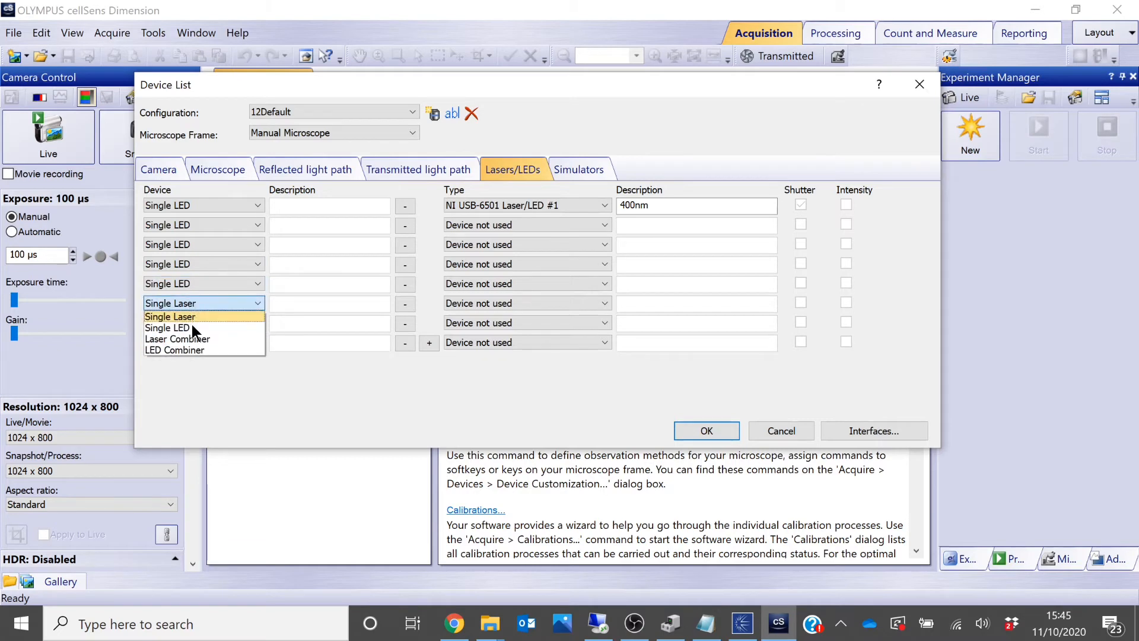
{"action": "left_click", "coordinate": [192, 327]}
{"action": "left_click", "coordinate": [193, 325]}
{"action": "left_click", "coordinate": [202, 346]}
{"action": "left_click", "coordinate": [198, 343]}
{"action": "left_click", "coordinate": [198, 361]}
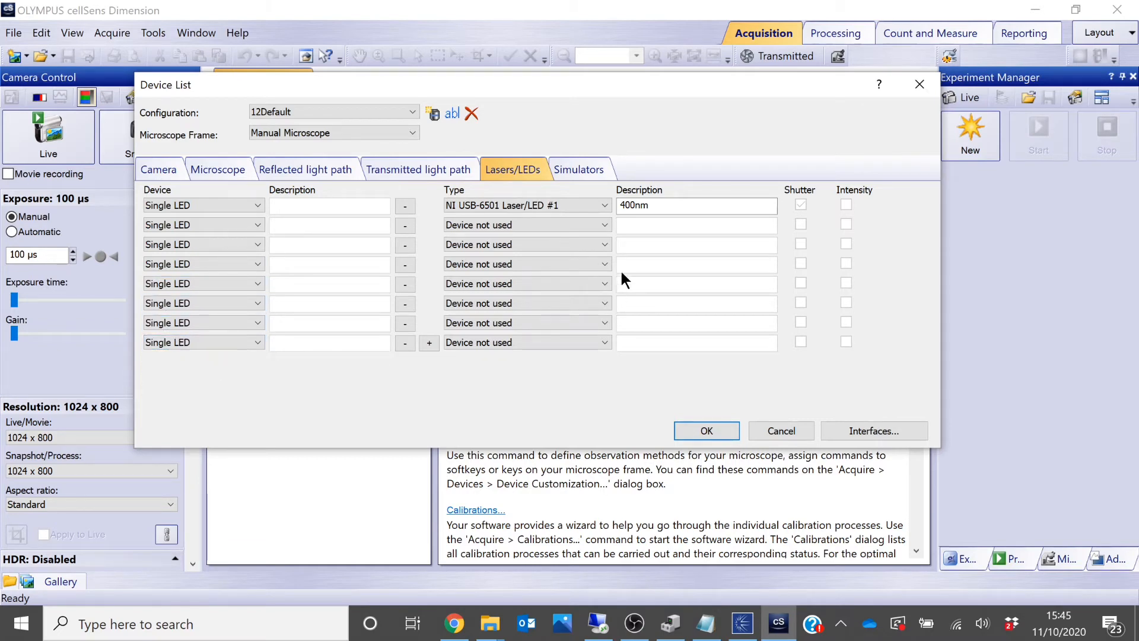
Assign NI USB-6501 Laser/LED #2 through #8, in order, as the types of the second to eighth LEDs.
{"action": "left_click", "coordinate": [504, 226]}
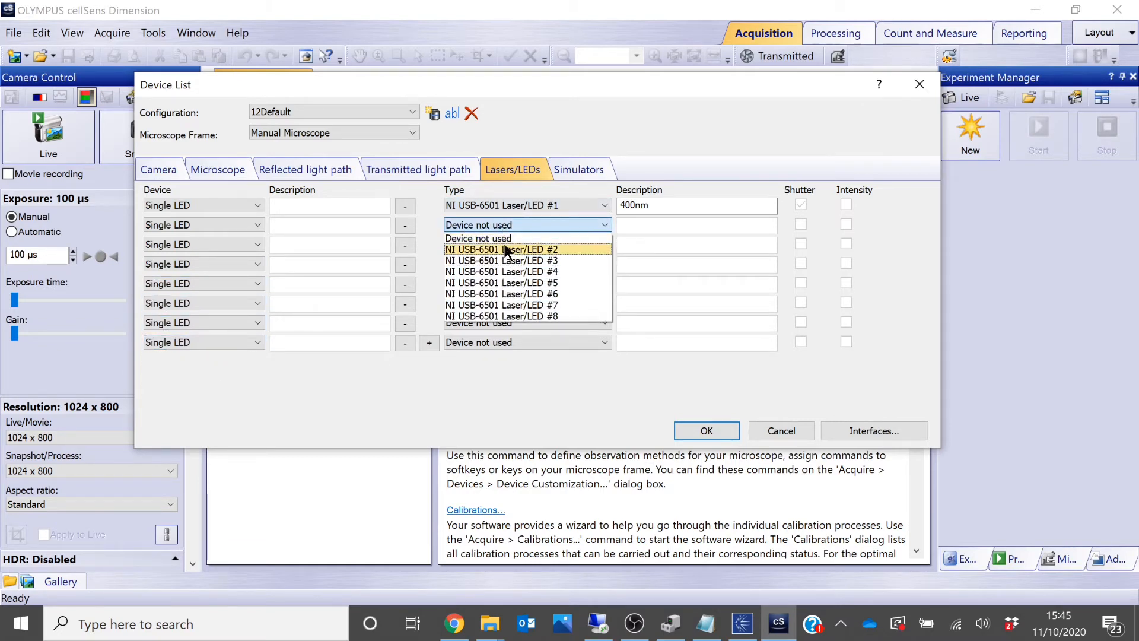
{"action": "left_click", "coordinate": [504, 247]}
{"action": "left_click", "coordinate": [500, 249]}
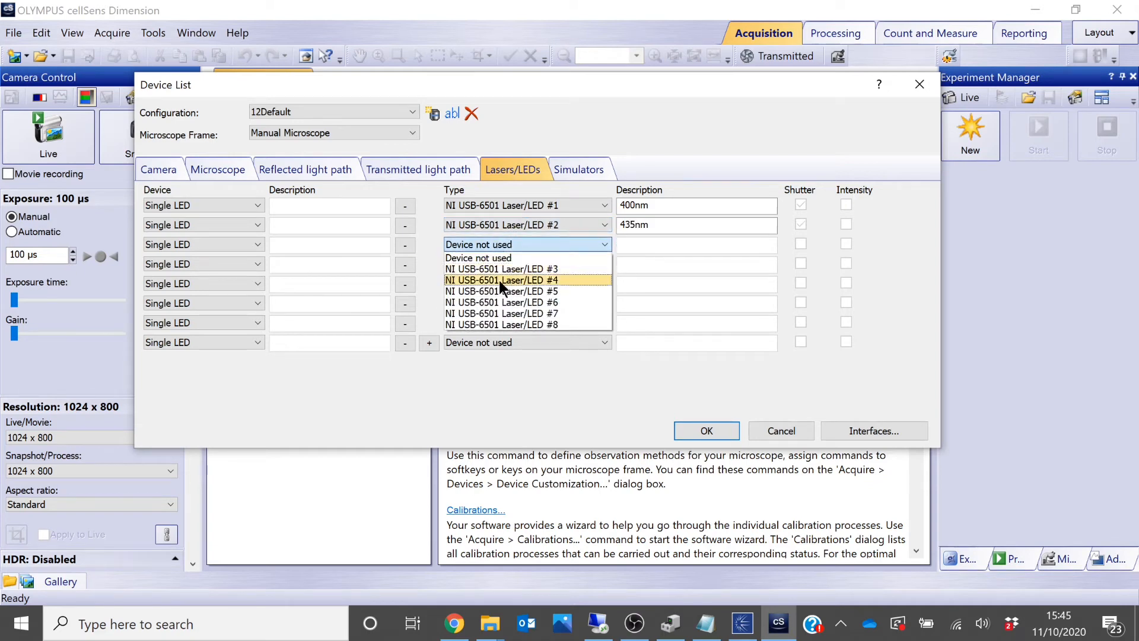
{"action": "left_click", "coordinate": [496, 269]}
{"action": "left_click", "coordinate": [494, 264]}
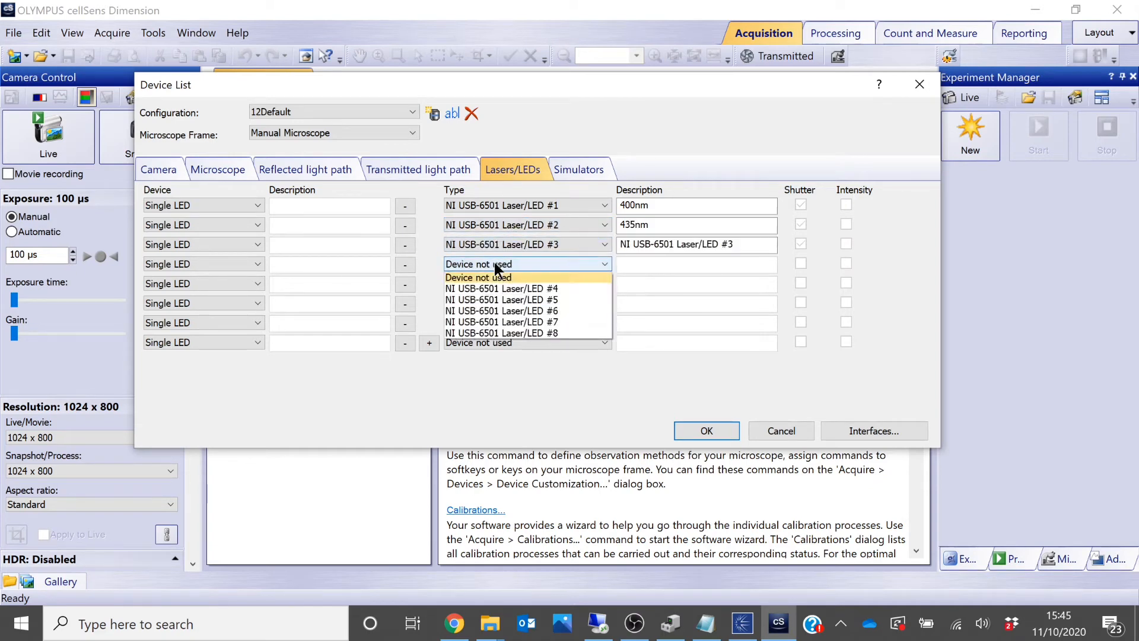
{"action": "left_click", "coordinate": [493, 288]}
{"action": "left_click", "coordinate": [491, 287]}
{"action": "left_click", "coordinate": [491, 308]}
{"action": "left_click", "coordinate": [492, 303]}
{"action": "left_click", "coordinate": [491, 327]}
{"action": "left_click", "coordinate": [490, 322]}
{"action": "left_click", "coordinate": [490, 344]}
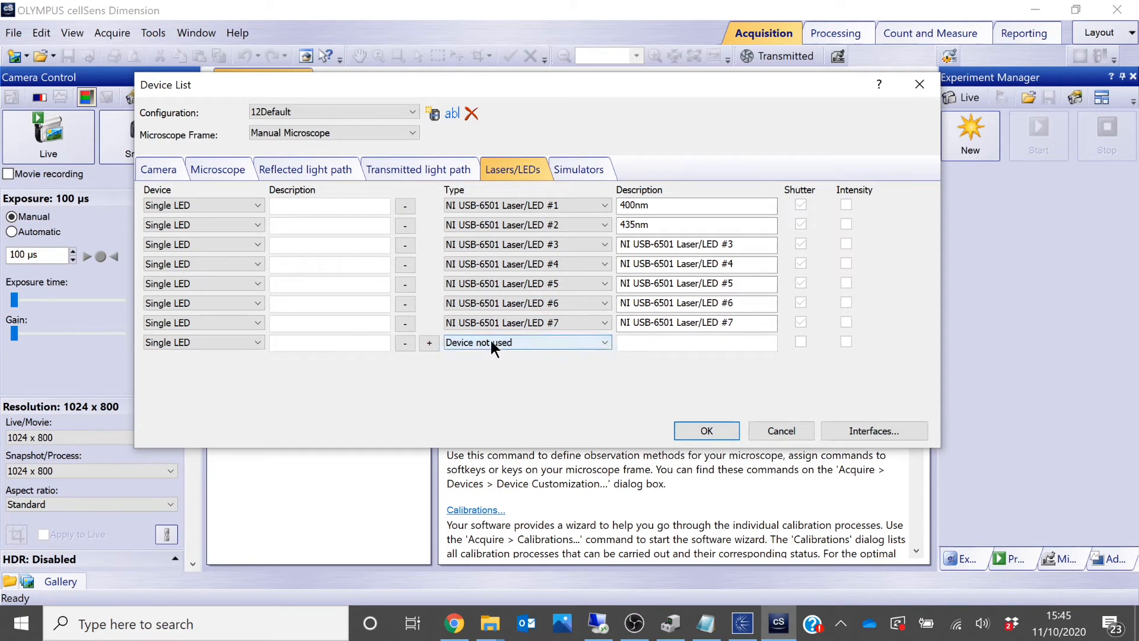
{"action": "left_click", "coordinate": [490, 342]}
{"action": "left_click", "coordinate": [532, 356]}
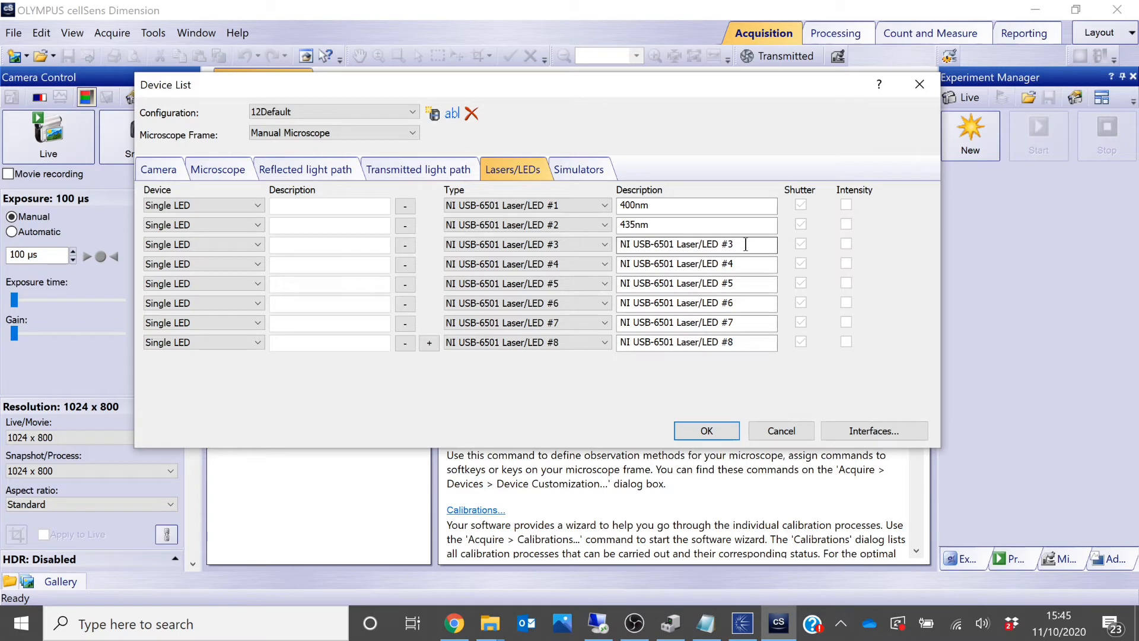
Bring up the CoolLED control window, move it clear of the LED rows, and return to the device list.
{"action": "left_click", "coordinate": [742, 622]}
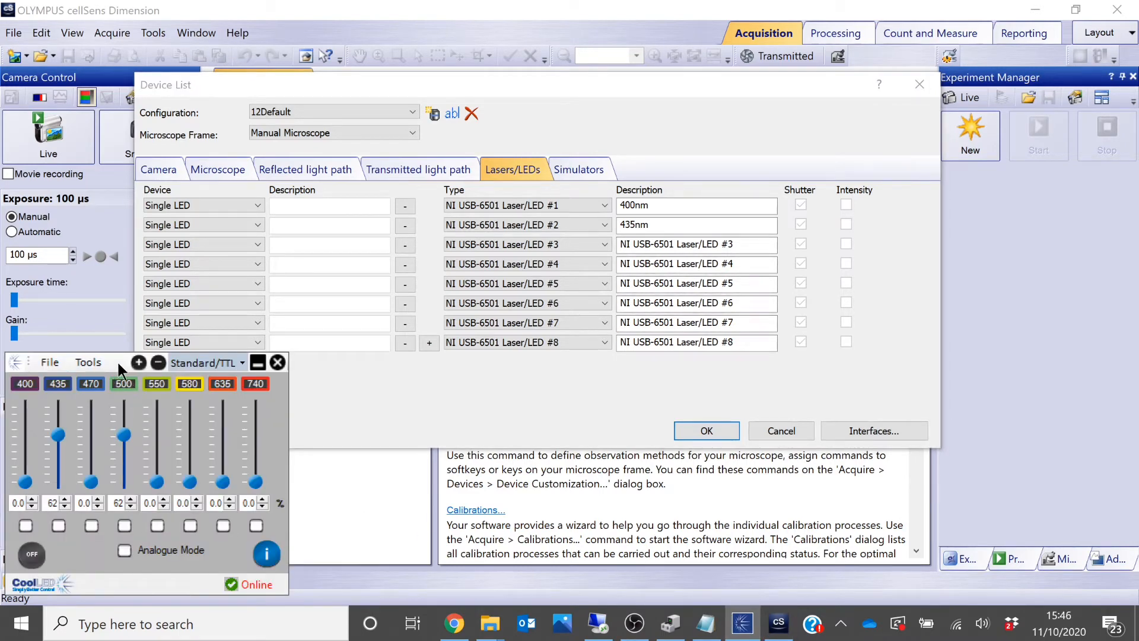
{"action": "left_click_drag", "start_coordinate": [118, 362], "coordinate": [133, 494]}
{"action": "left_click", "coordinate": [798, 382]}
Describe LEDs #3 to #8 as 470nm, 500nm, 550nm, 580nm, 635nm and 740nm, and accept the device list.
{"action": "left_click_drag", "start_coordinate": [741, 246], "coordinate": [572, 245]}
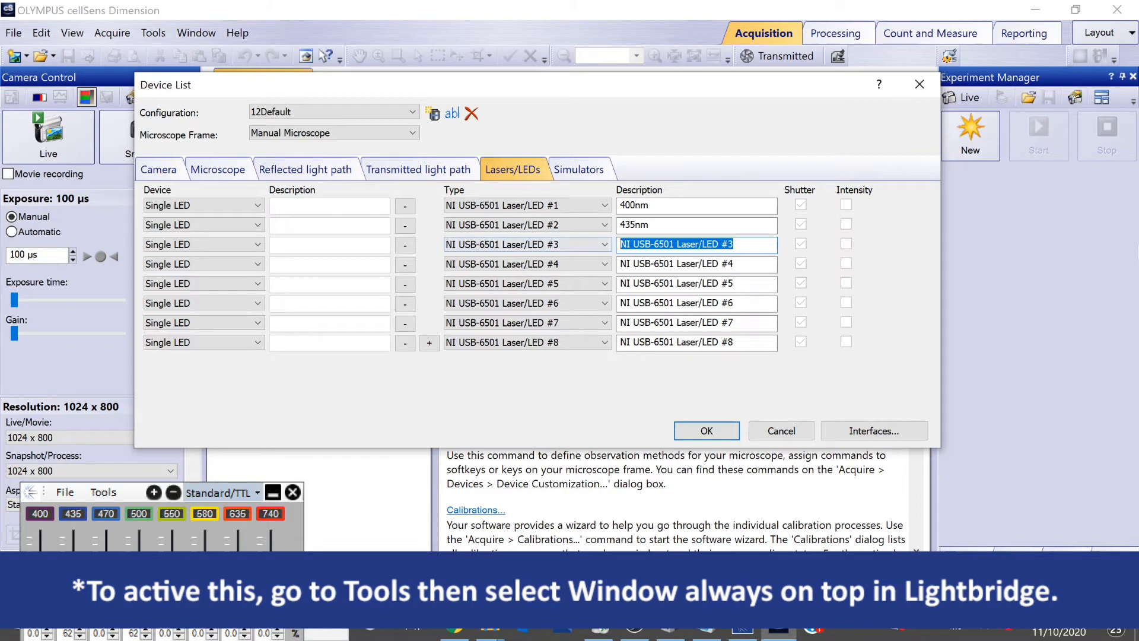
{"action": "type", "text": "470"}
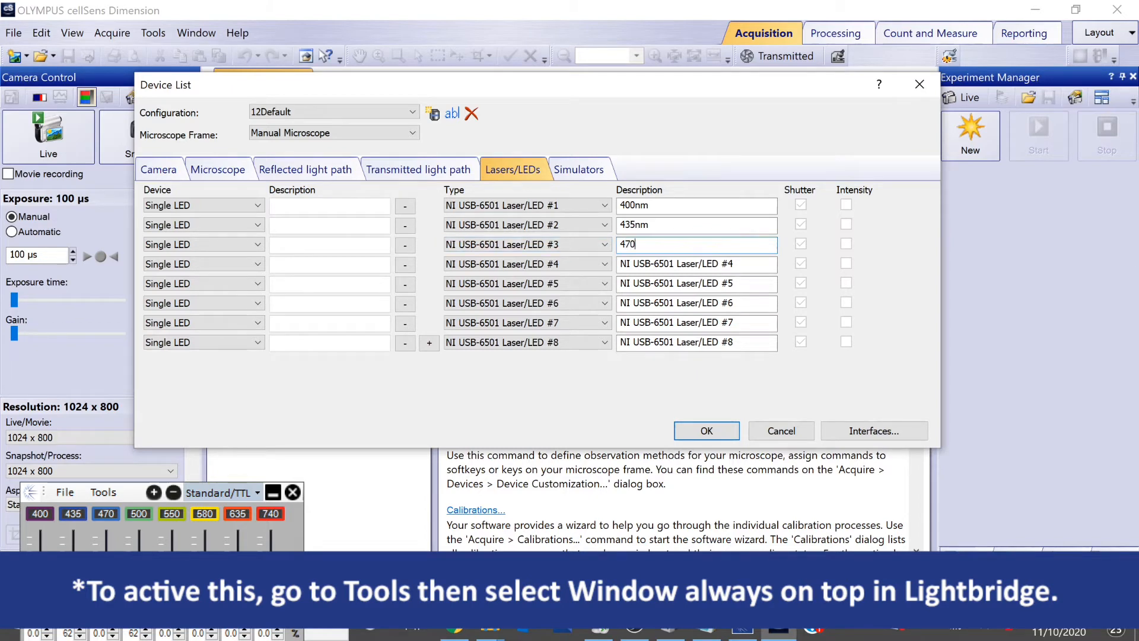
{"action": "type", "text": "nm"}
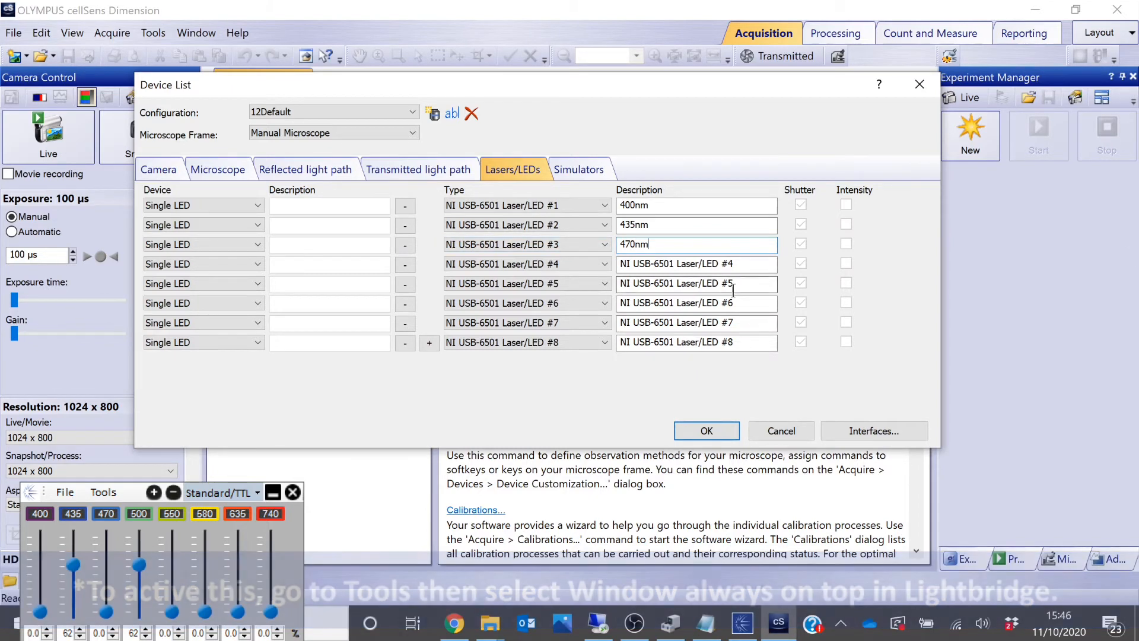
{"action": "left_click_drag", "start_coordinate": [735, 263], "coordinate": [617, 264]}
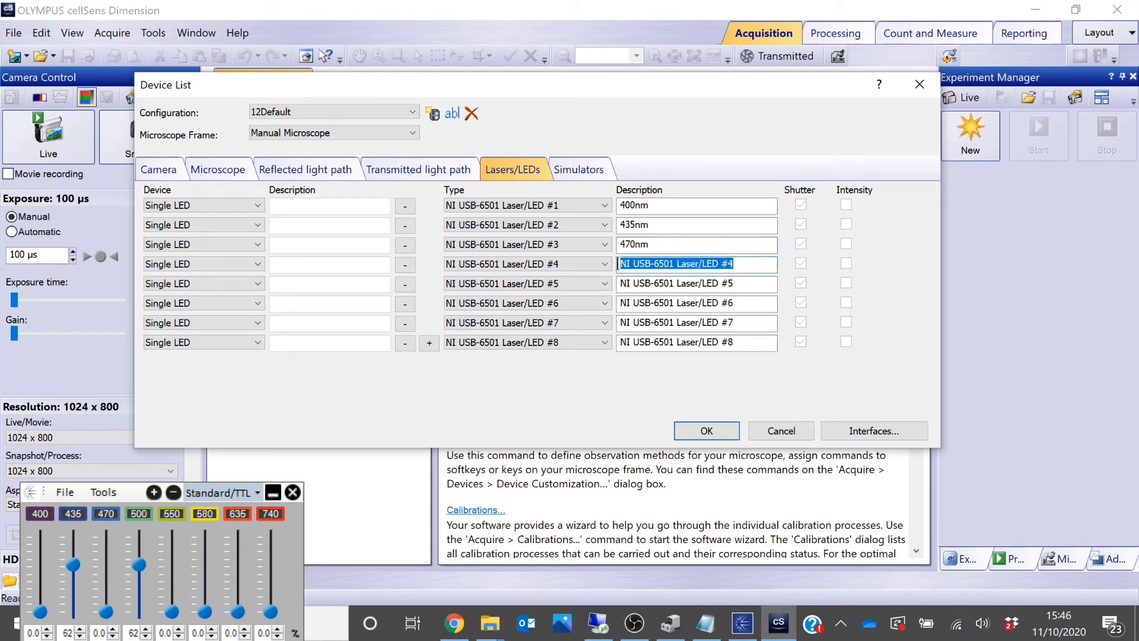
{"action": "type", "text": "500nm"}
{"action": "left_click_drag", "start_coordinate": [758, 284], "coordinate": [618, 283]}
{"action": "type", "text": "550nm"}
{"action": "left_click_drag", "start_coordinate": [753, 302], "coordinate": [618, 302]}
{"action": "type", "text": "580nm"}
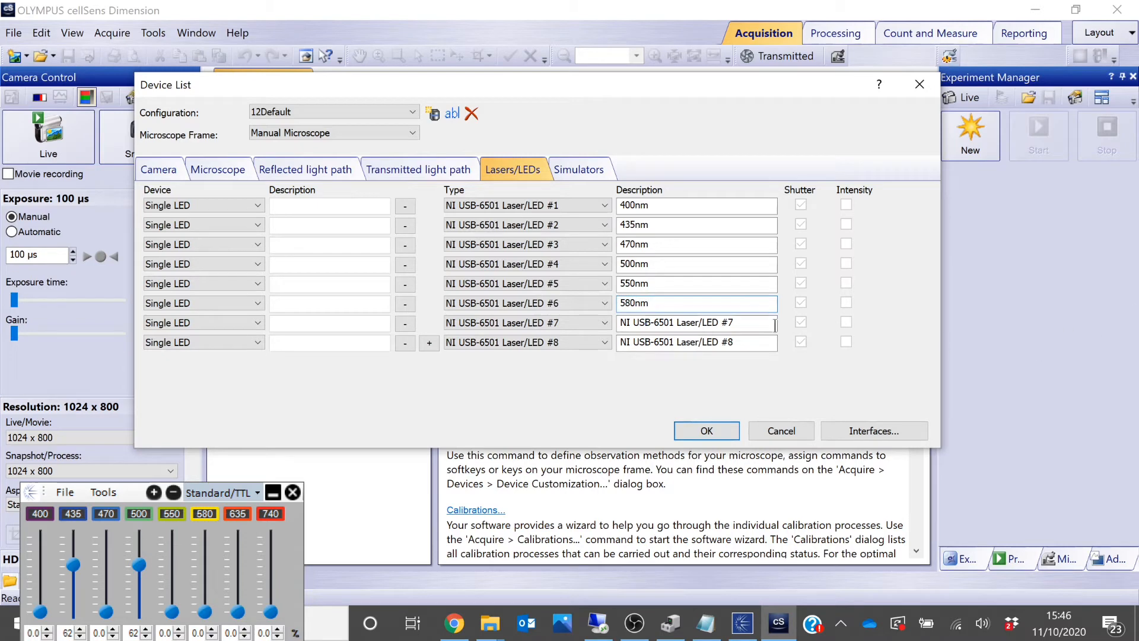
{"action": "key", "text": "Tab"}
{"action": "type", "text": "635nm"}
{"action": "key", "text": "Tab"}
{"action": "type", "text": "740nm"}
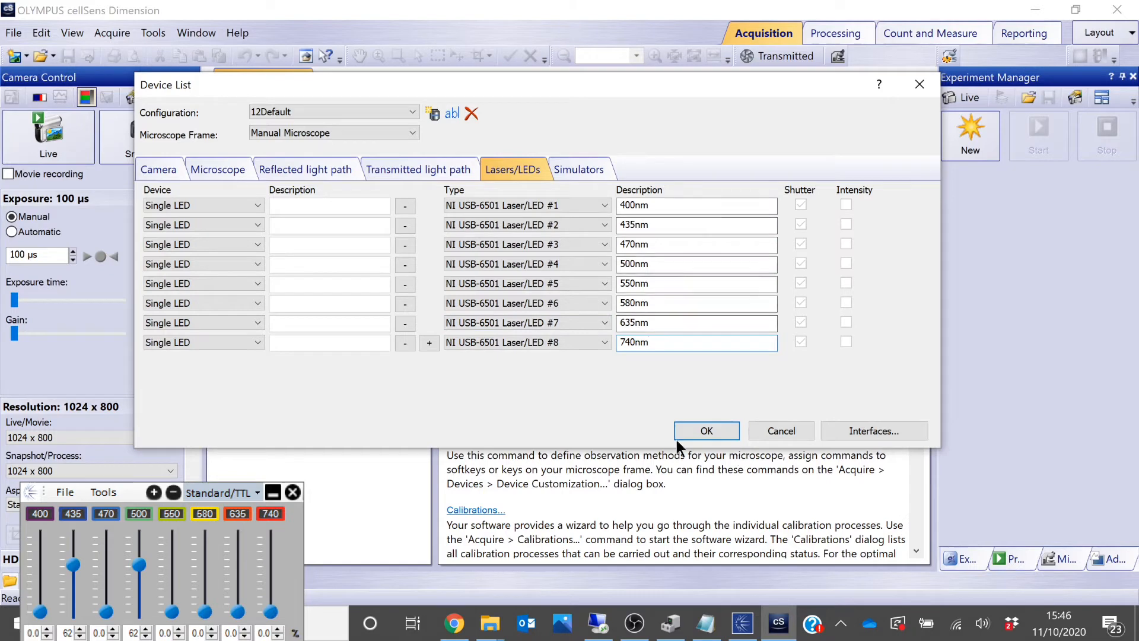
{"action": "left_click", "coordinate": [709, 433]}
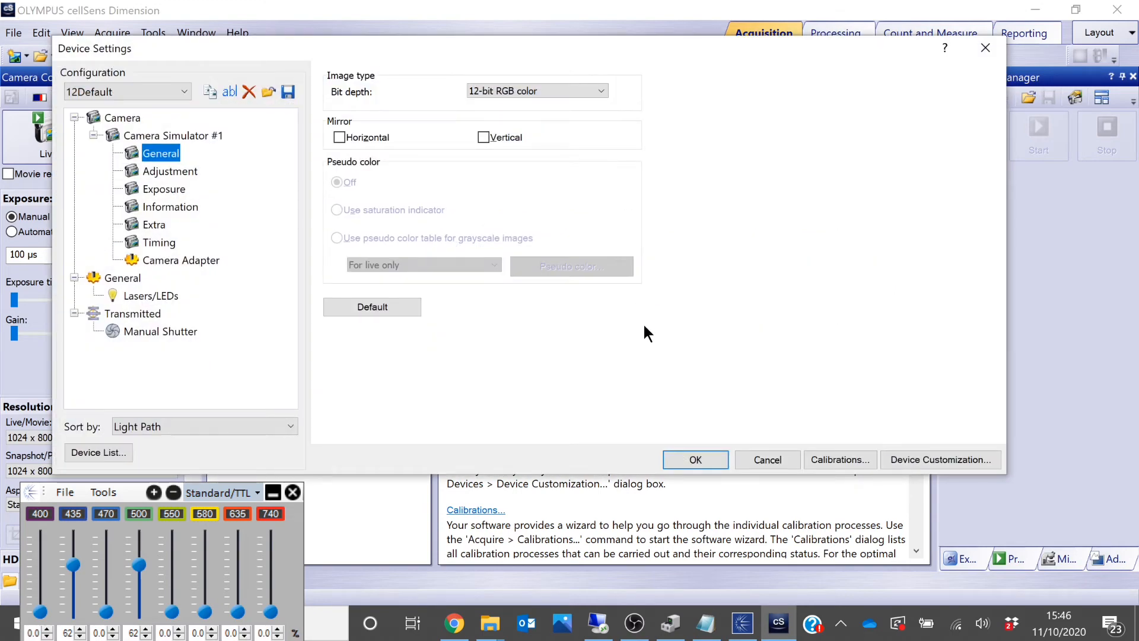
Check the Single LEDs table under Lasers/LEDs in Device Settings and accept the settings.
{"action": "left_click", "coordinate": [151, 296]}
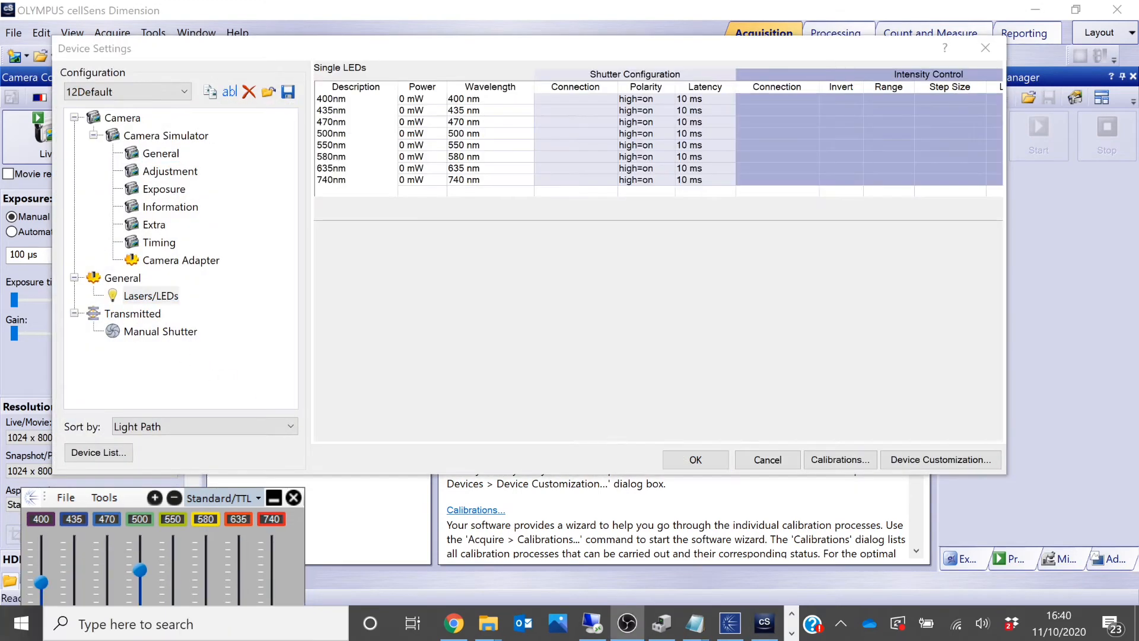
{"action": "left_click", "coordinate": [145, 298]}
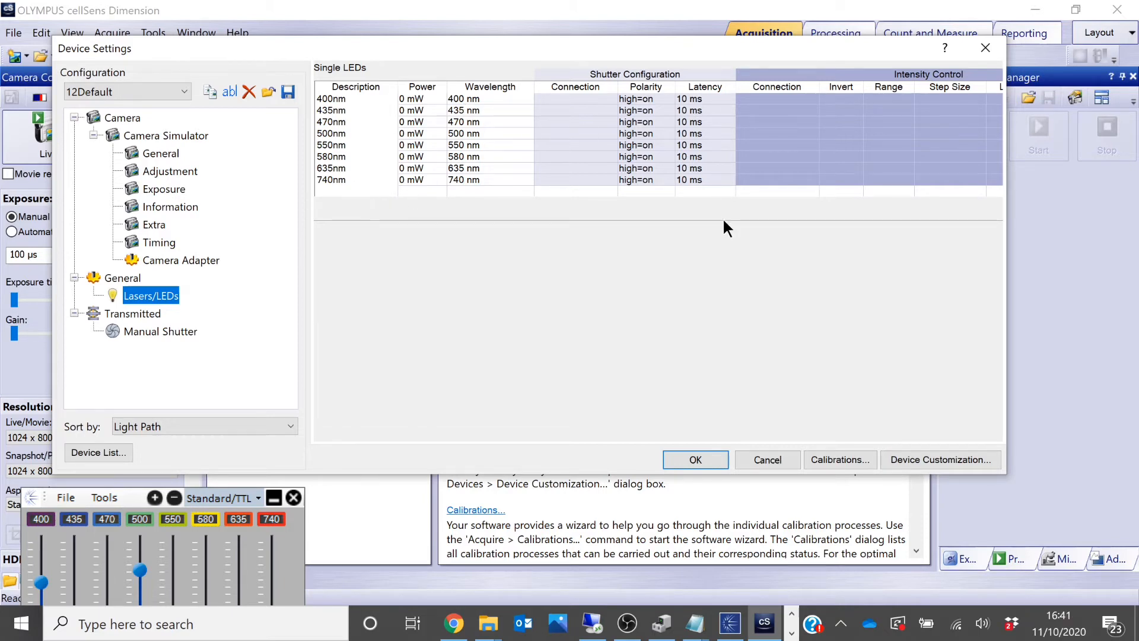
{"action": "left_click", "coordinate": [695, 461]}
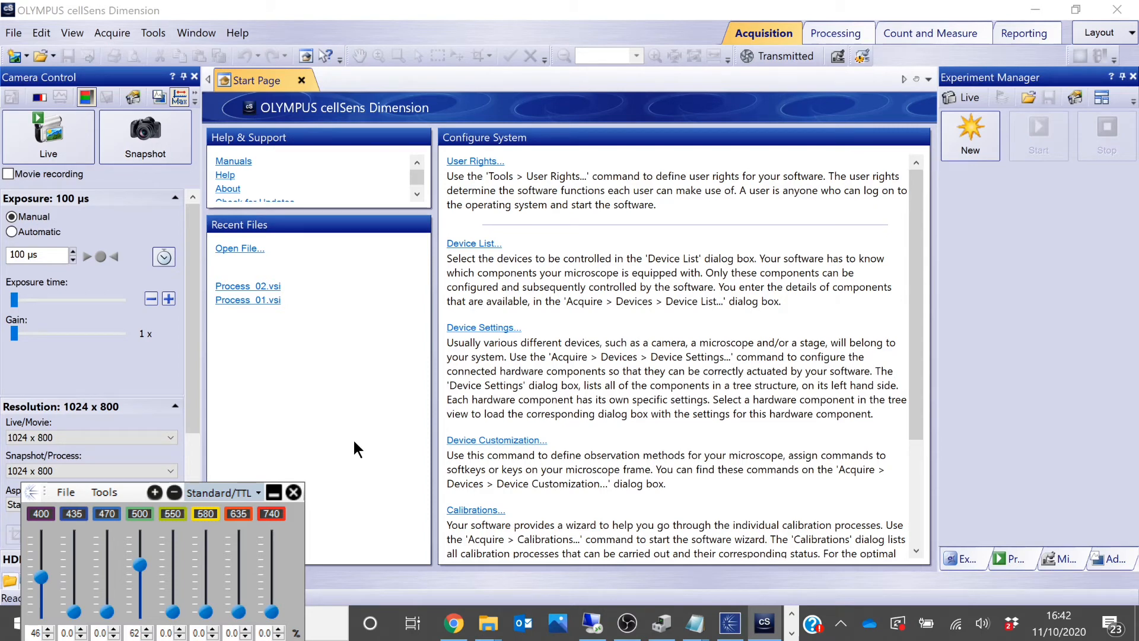
Move the CoolLED controls fully into view and create an observation method named "470 ON" in Device Customization.
{"action": "left_click_drag", "start_coordinate": [134, 494], "coordinate": [131, 388]}
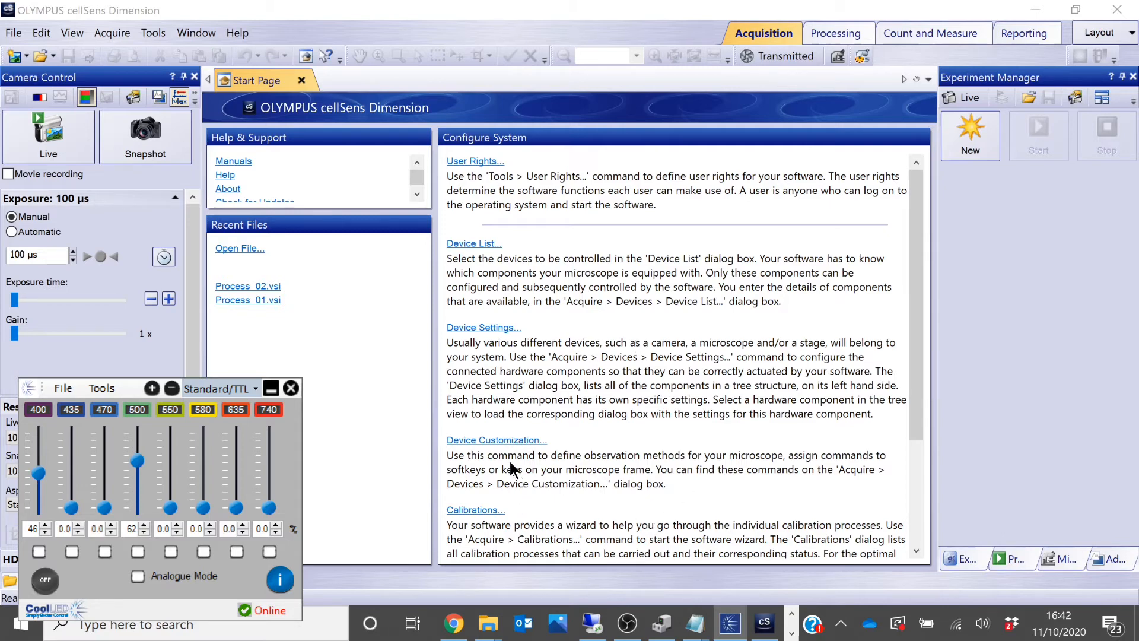
{"action": "left_click", "coordinate": [492, 439]}
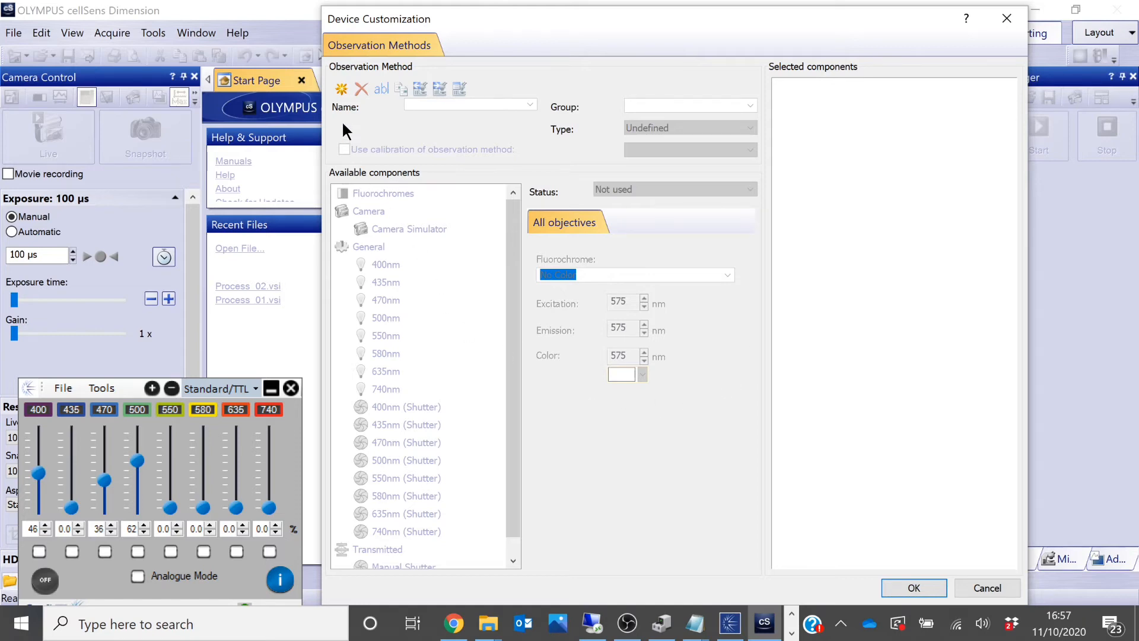
{"action": "left_click", "coordinate": [343, 89]}
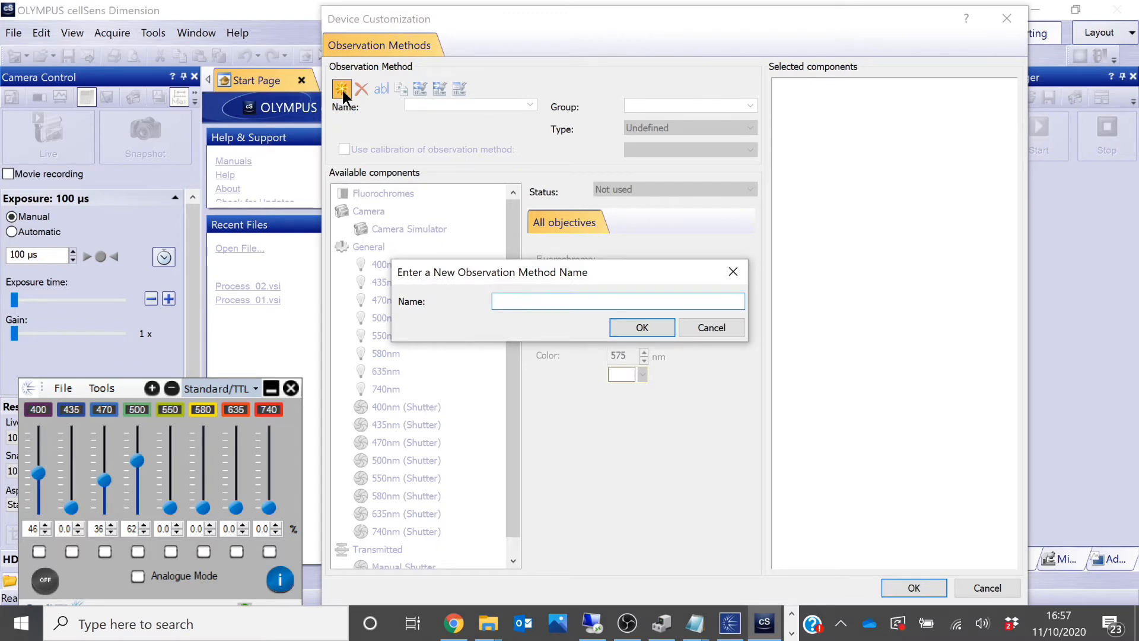
{"action": "type", "text": "470 ON"}
{"action": "left_click", "coordinate": [628, 325]}
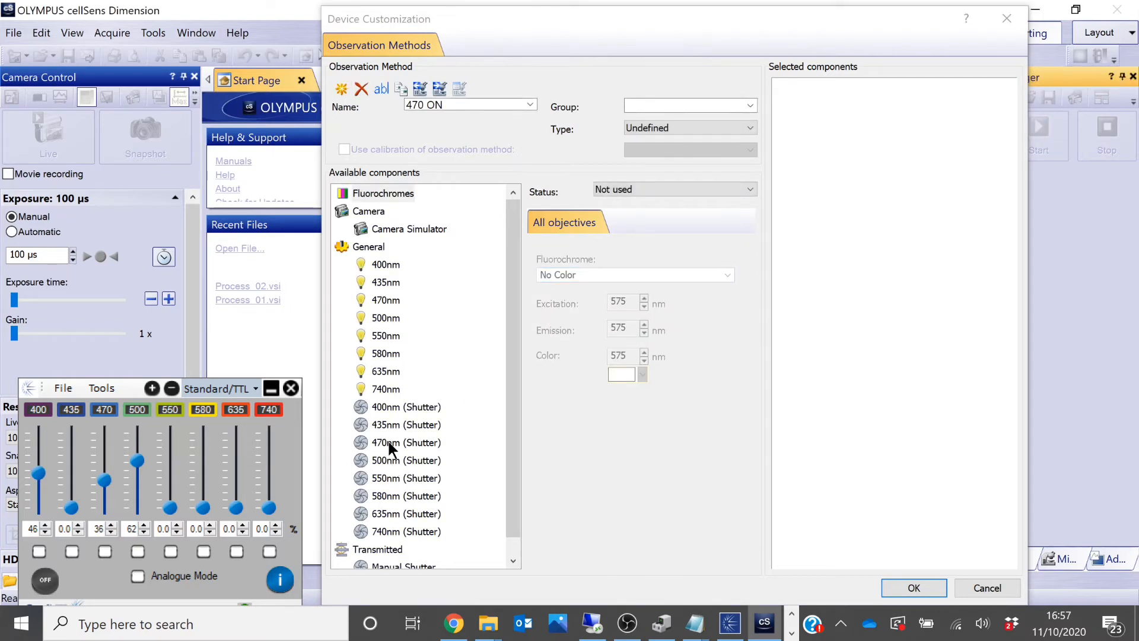
Set the 470nm (Shutter) component of the 470 ON method to Adjust with the shutter Opened.
{"action": "left_click", "coordinate": [389, 441]}
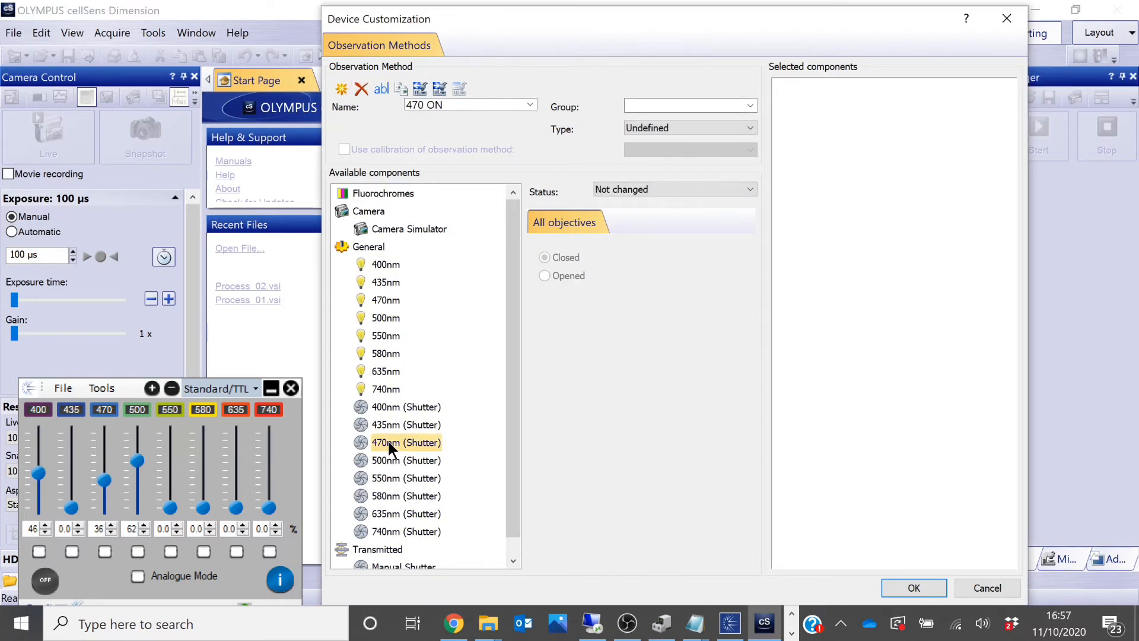
{"action": "left_click", "coordinate": [632, 190]}
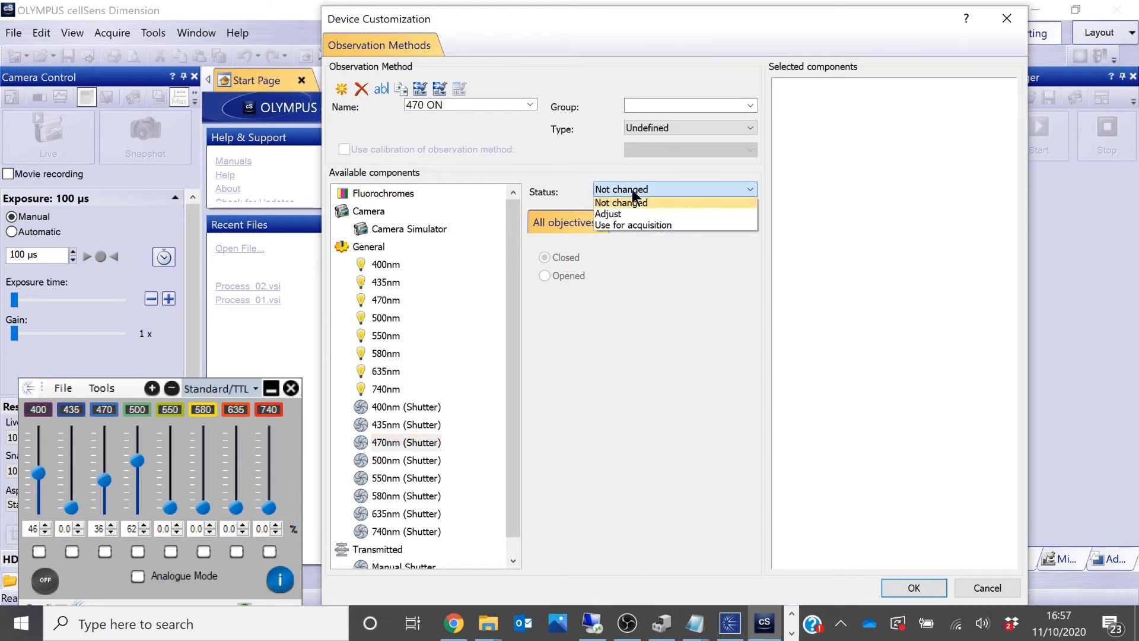
{"action": "left_click", "coordinate": [636, 212]}
{"action": "left_click", "coordinate": [564, 280]}
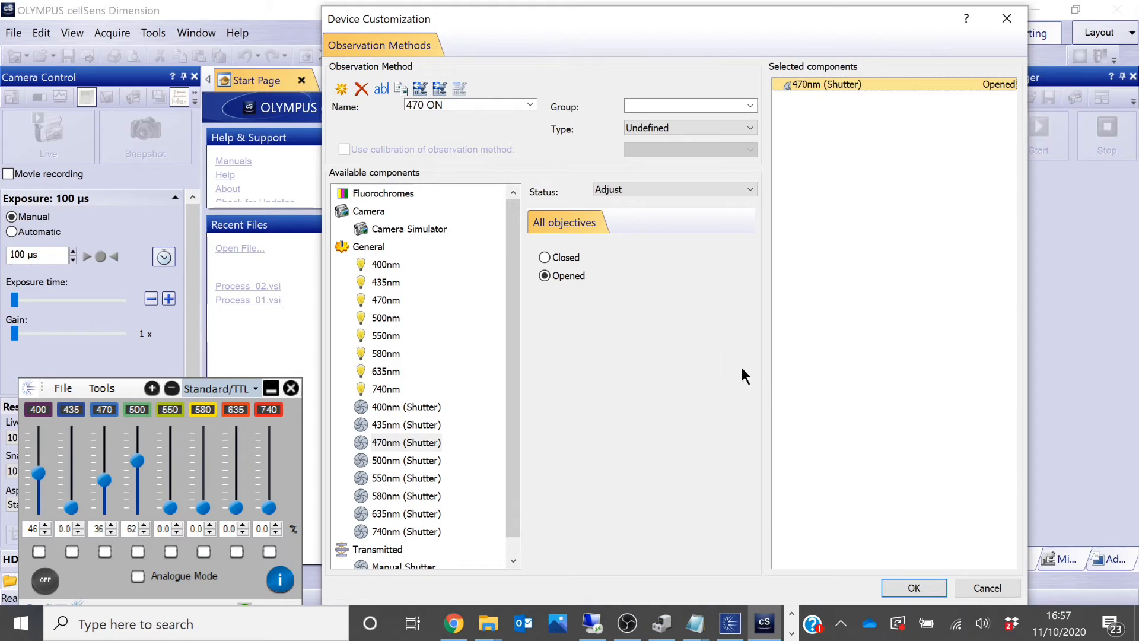
Apply the observation method changes and test 470 ON with the 470 LED intensity lowered to 23%.
{"action": "left_click", "coordinate": [898, 590]}
{"action": "left_click", "coordinate": [503, 329]}
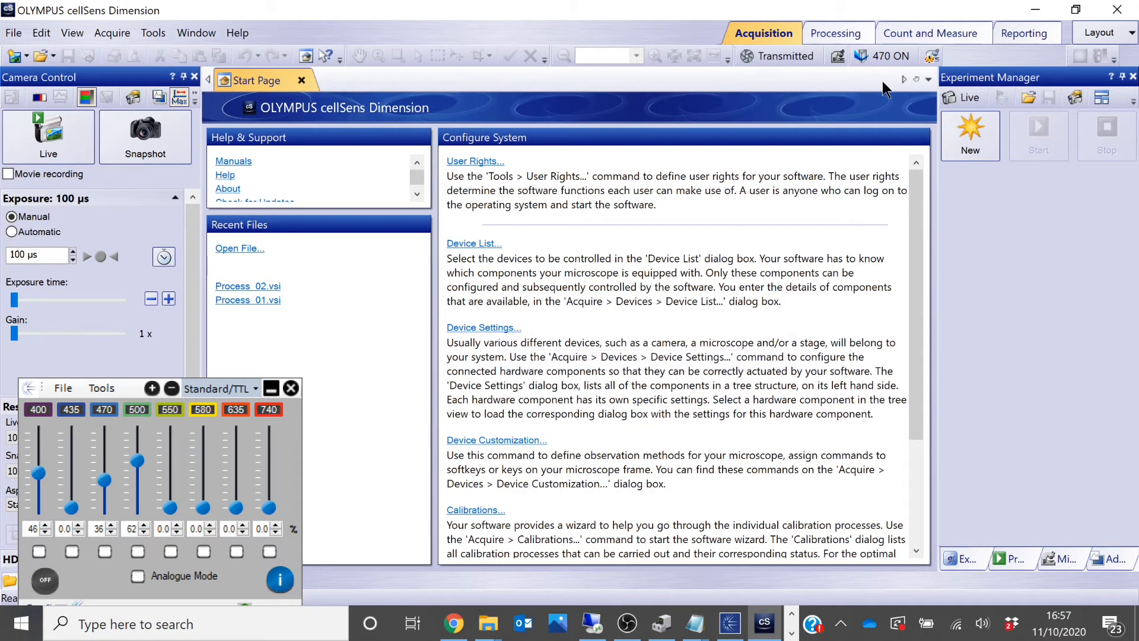
{"action": "left_click", "coordinate": [884, 59]}
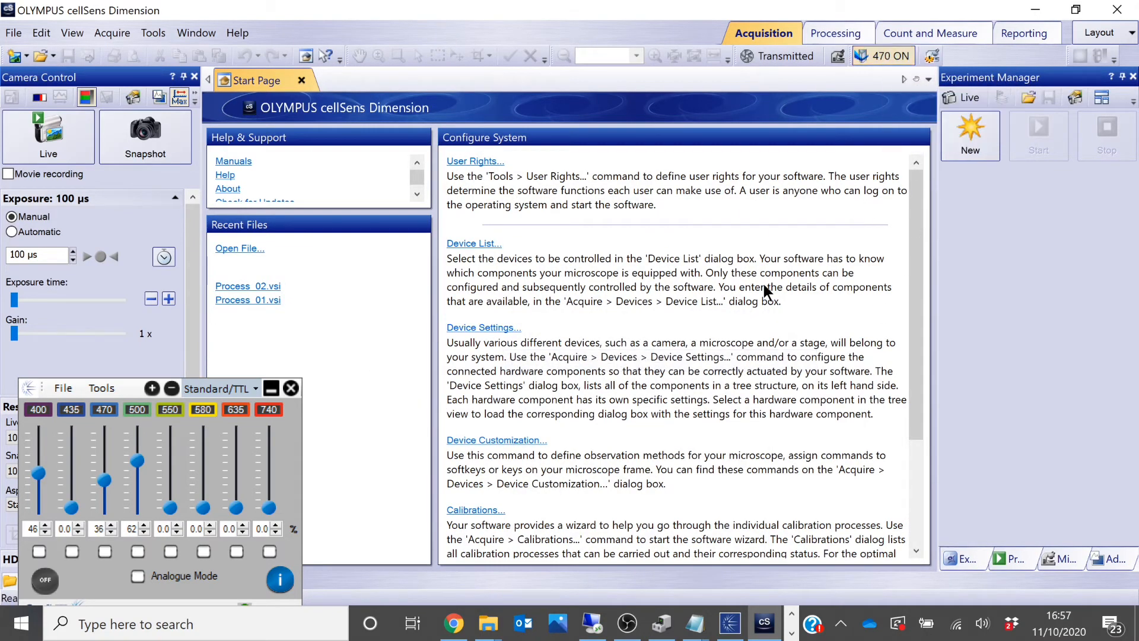
{"action": "mouse_move", "coordinate": [105, 479]}
{"action": "left_mouse_down"}
{"action": "mouse_move", "coordinate": [108, 445]}
{"action": "mouse_move", "coordinate": [105, 494]}
{"action": "left_mouse_up"}
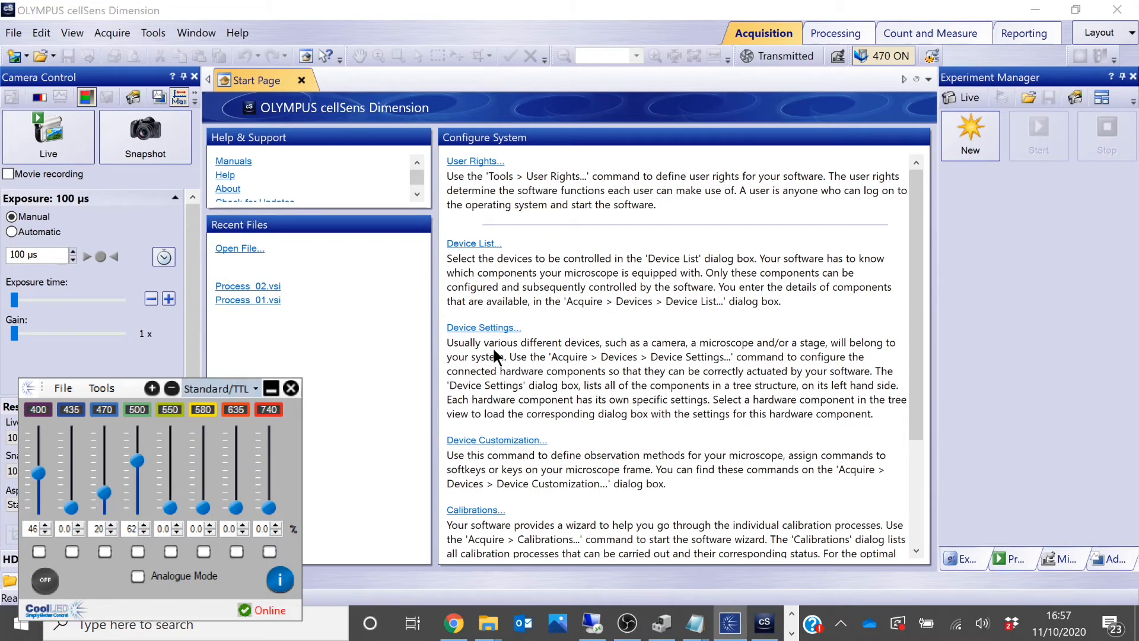
{"action": "mouse_move", "coordinate": [106, 494]}
{"action": "left_mouse_down"}
{"action": "mouse_move", "coordinate": [106, 466]}
{"action": "mouse_move", "coordinate": [106, 490]}
{"action": "left_mouse_up"}
Create a new observation method named "ALL OFF" in Device Customization.
{"action": "left_click", "coordinate": [534, 440]}
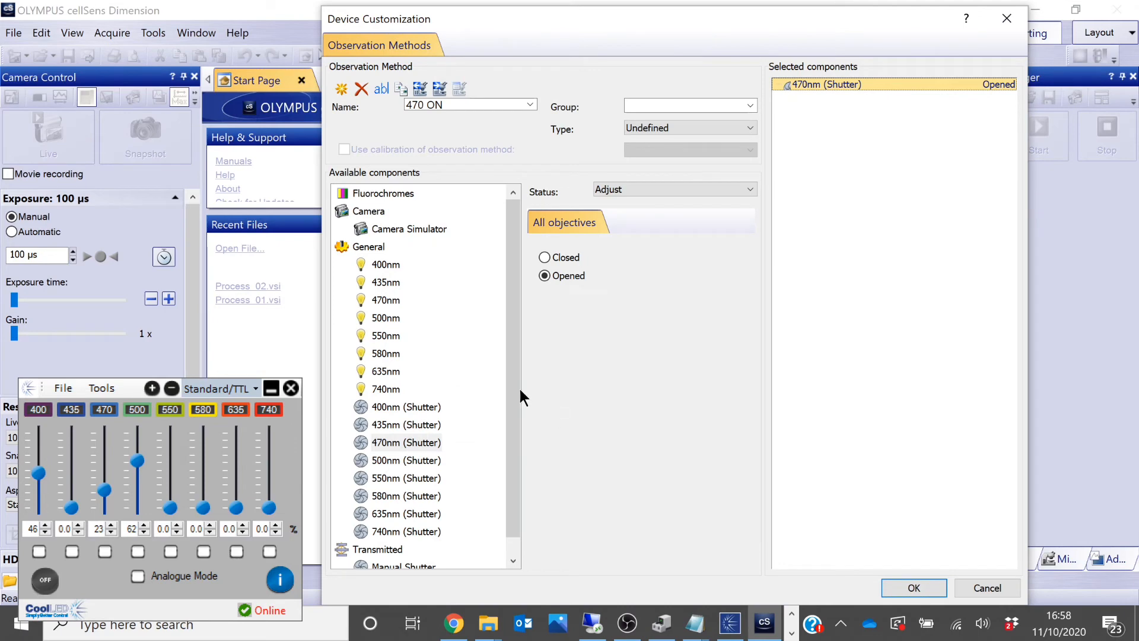
{"action": "left_click", "coordinate": [340, 87]}
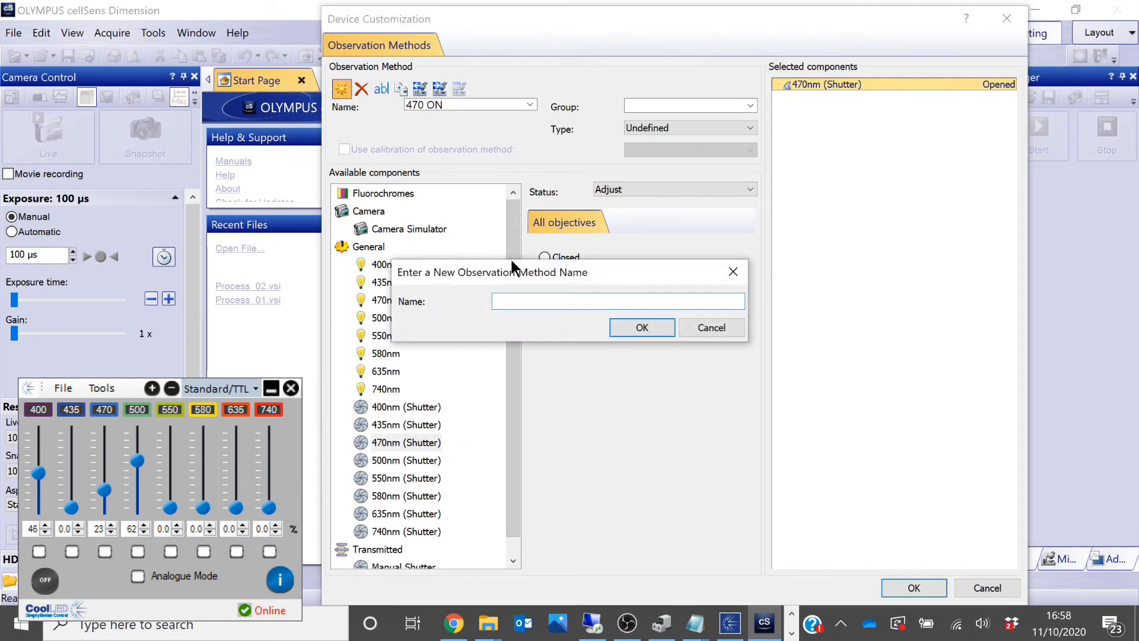
{"action": "type", "text": "ALL OFF"}
{"action": "left_click", "coordinate": [641, 328]}
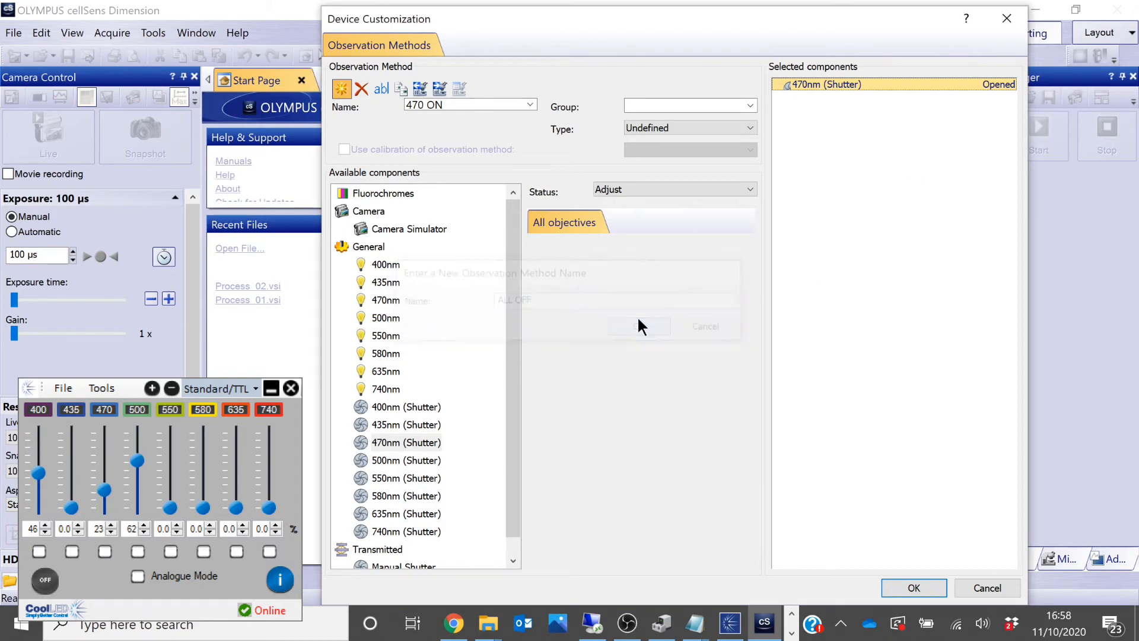
Set the 400nm, 435nm, 470nm and 500nm shutters of the ALL OFF method to Adjust with the state Closed.
{"action": "left_click", "coordinate": [386, 407]}
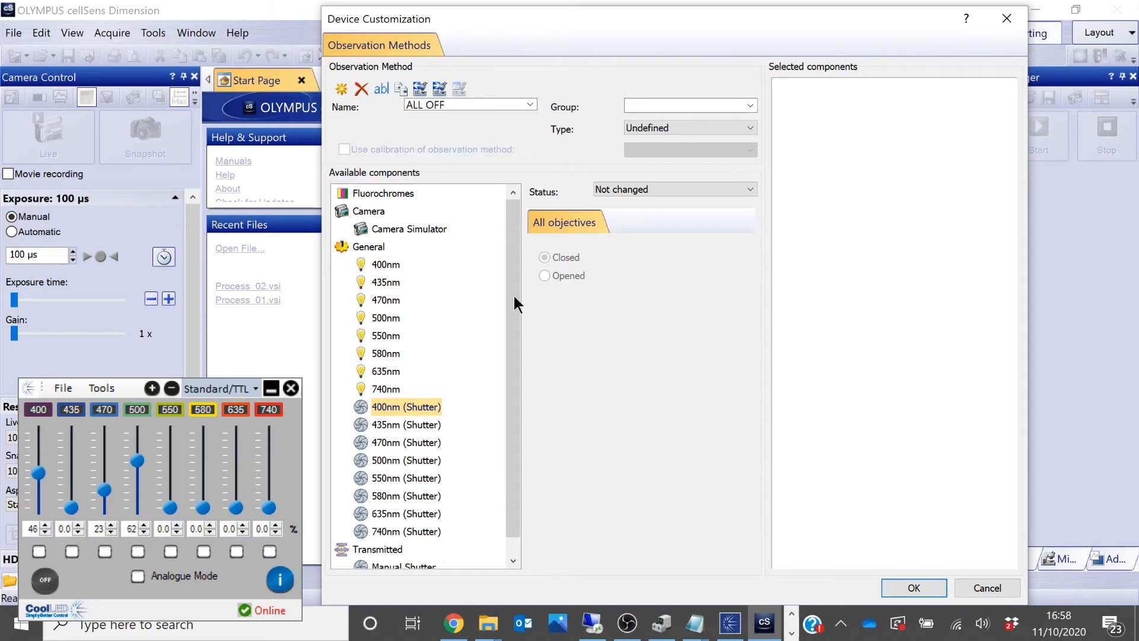
{"action": "left_click", "coordinate": [615, 185]}
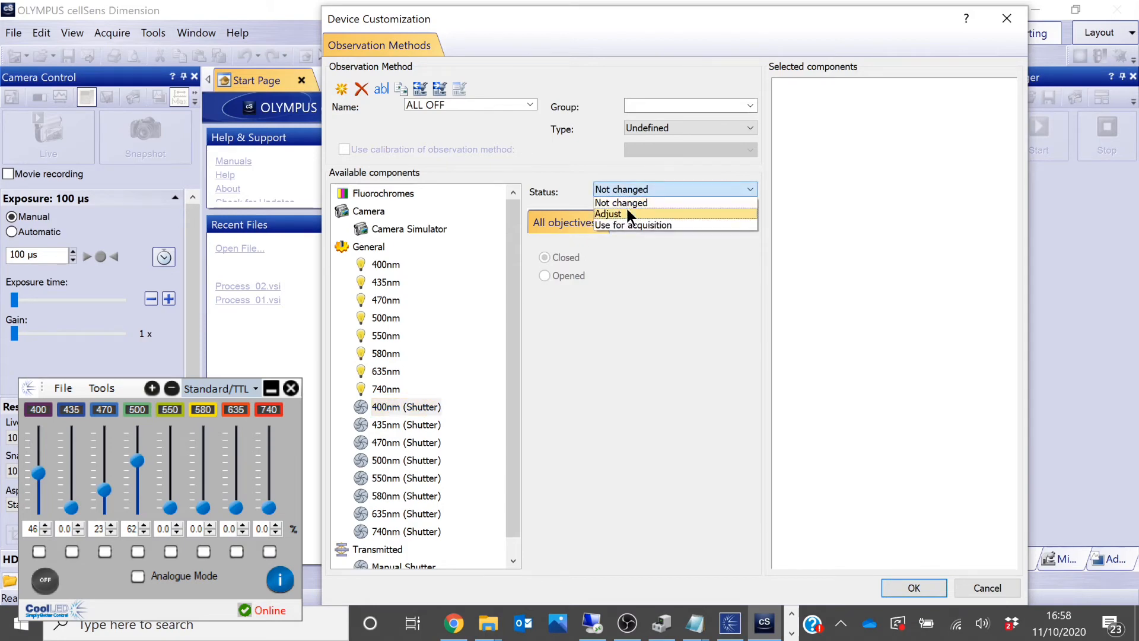
{"action": "left_click", "coordinate": [626, 212]}
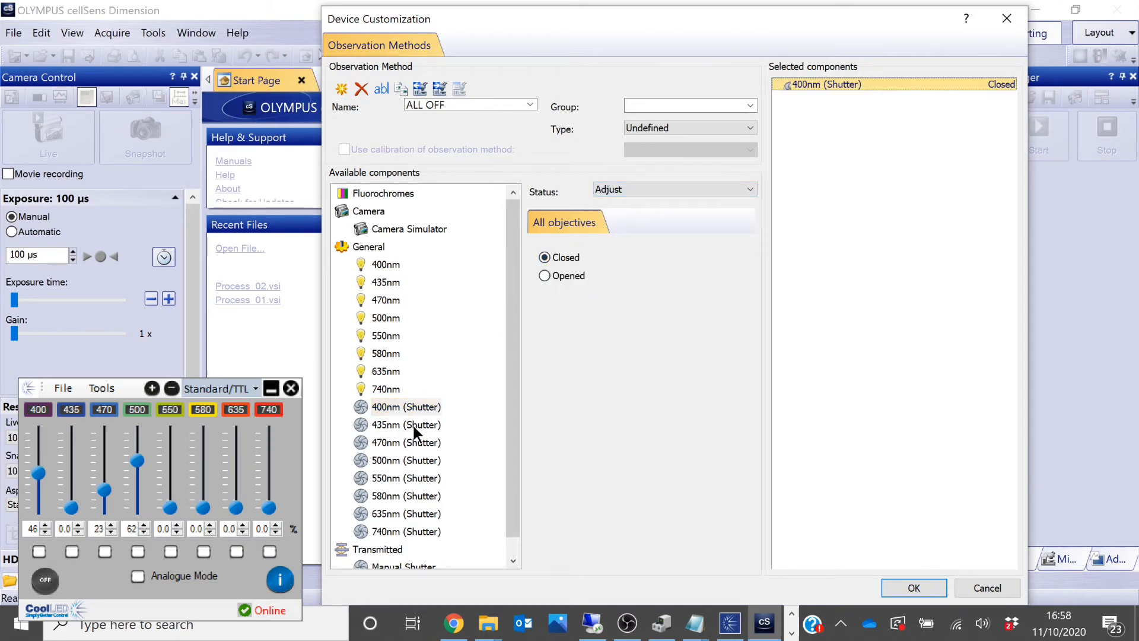
{"action": "left_click", "coordinate": [412, 425]}
{"action": "left_click", "coordinate": [629, 189]}
{"action": "left_click", "coordinate": [629, 211]}
{"action": "left_click", "coordinate": [406, 443]}
{"action": "left_click", "coordinate": [629, 188]}
{"action": "left_click", "coordinate": [625, 211]}
{"action": "left_click", "coordinate": [544, 257]}
{"action": "left_click", "coordinate": [406, 460]}
{"action": "left_click", "coordinate": [653, 189]}
{"action": "left_click", "coordinate": [629, 209]}
Set the 550nm, 580nm, 635nm and 740nm shutters of ALL OFF to Adjust, Closed, and apply the observation method changes.
{"action": "left_click", "coordinate": [406, 478]}
{"action": "left_click", "coordinate": [628, 189]}
{"action": "left_click", "coordinate": [622, 205]}
{"action": "left_click", "coordinate": [406, 496]}
{"action": "left_click", "coordinate": [653, 188]}
{"action": "left_click", "coordinate": [637, 210]}
{"action": "left_click", "coordinate": [406, 514]}
{"action": "left_click", "coordinate": [628, 189]}
{"action": "left_click", "coordinate": [629, 209]}
{"action": "left_click", "coordinate": [406, 531]}
{"action": "left_click", "coordinate": [629, 189]}
{"action": "left_click", "coordinate": [624, 209]}
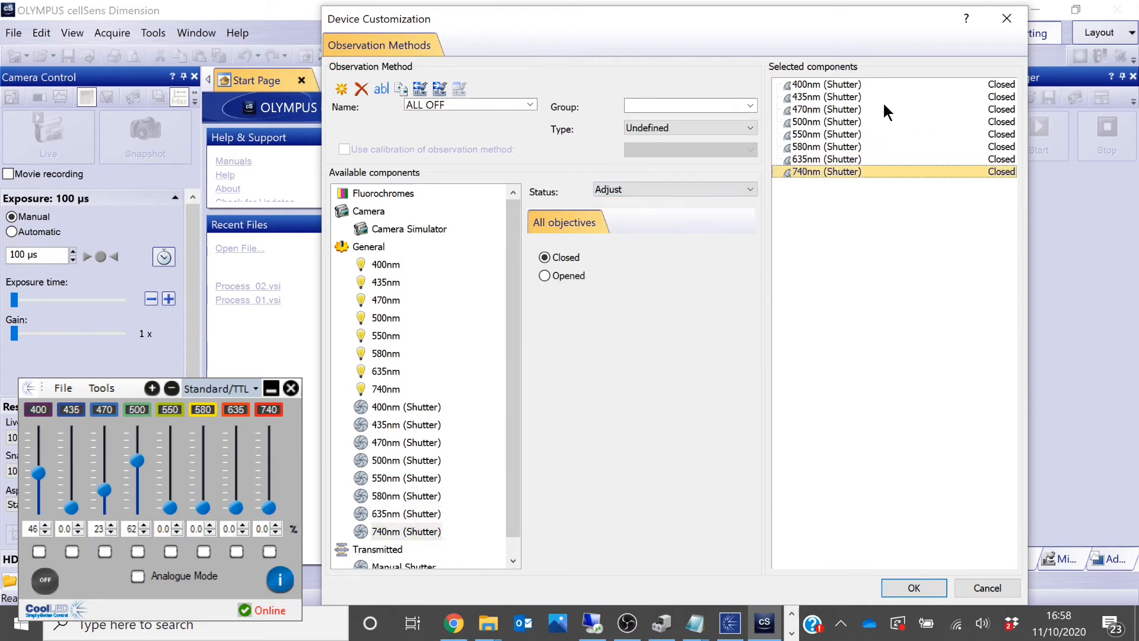
{"action": "left_click", "coordinate": [923, 589]}
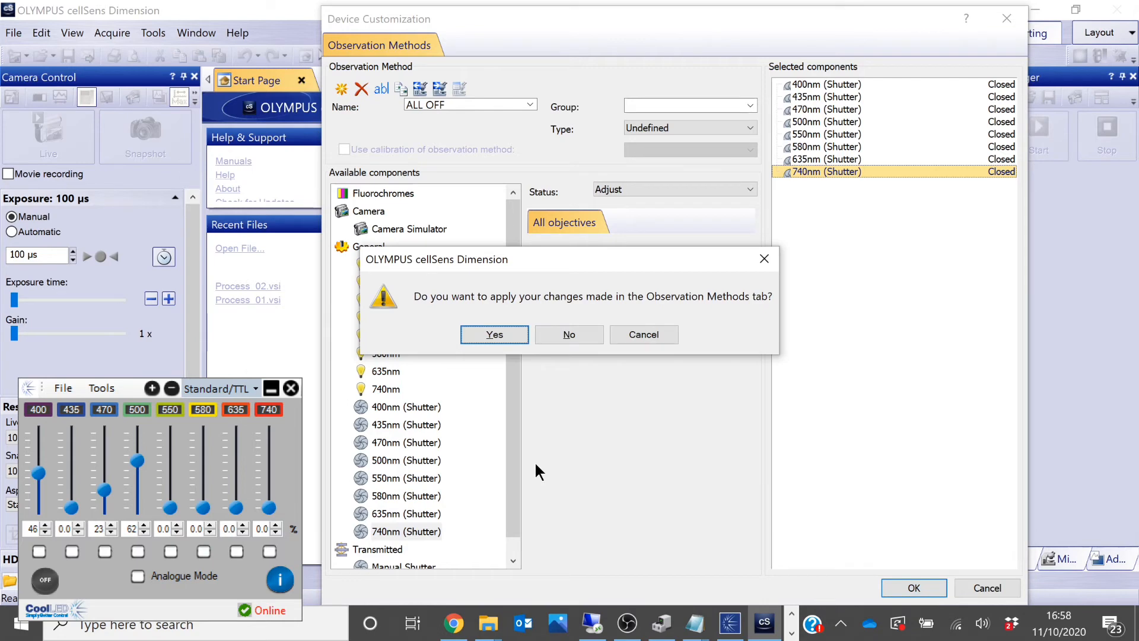
{"action": "left_click", "coordinate": [509, 331]}
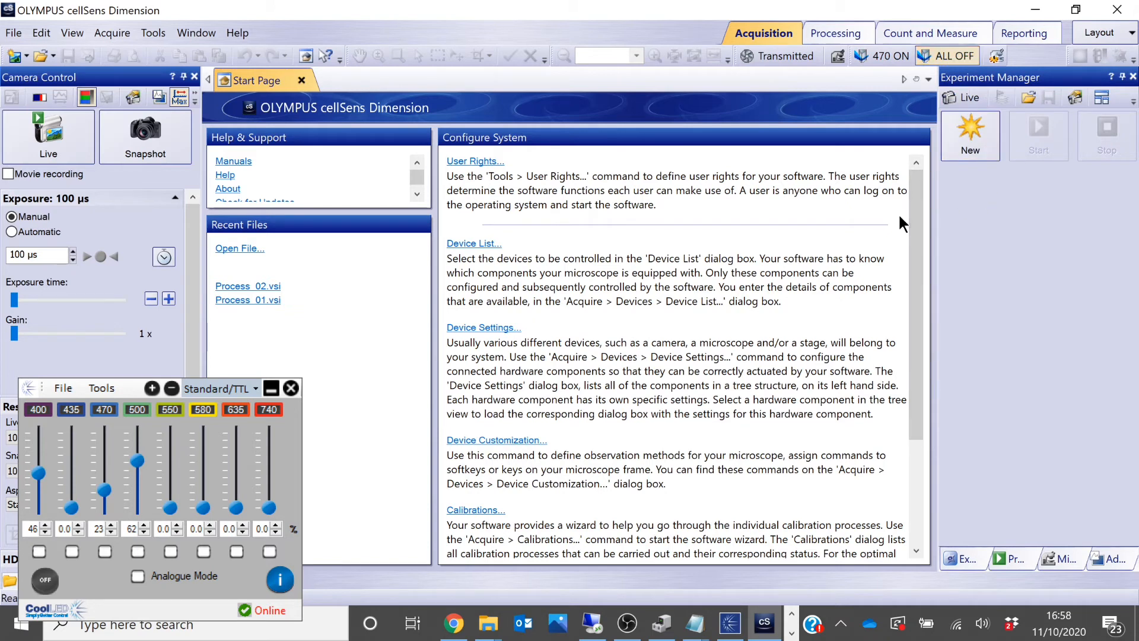
Test the switching by activating 470 ON with the 470 LED at 18%, then switching to ALL OFF.
{"action": "left_click", "coordinate": [874, 52]}
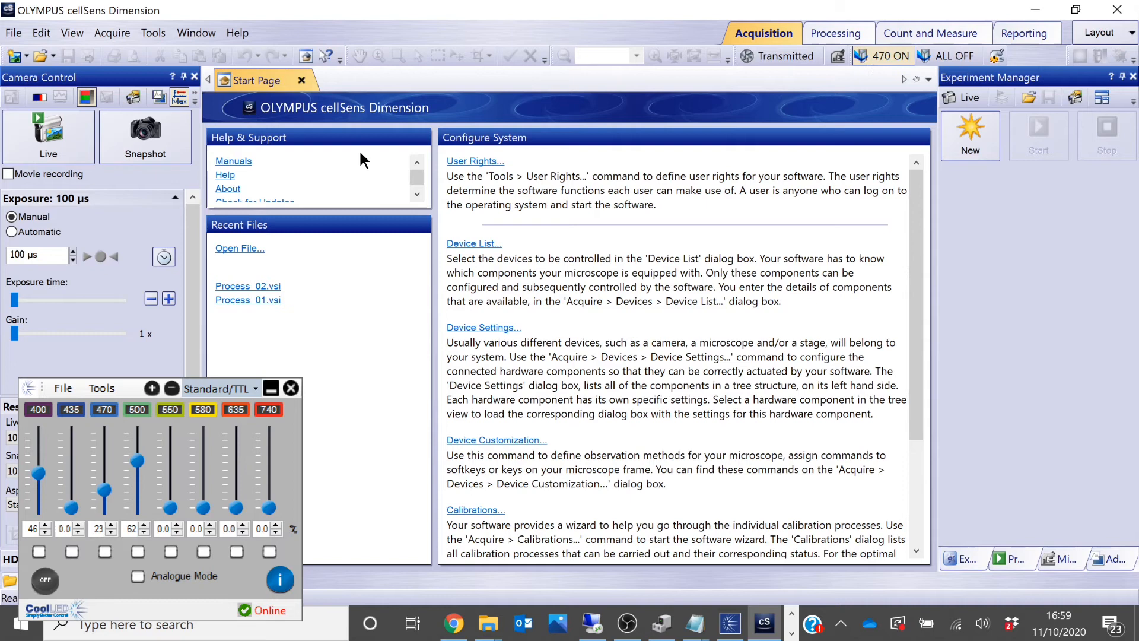
{"action": "mouse_move", "coordinate": [104, 490]}
{"action": "left_mouse_down"}
{"action": "mouse_move", "coordinate": [107, 459]}
{"action": "mouse_move", "coordinate": [107, 497]}
{"action": "left_mouse_up"}
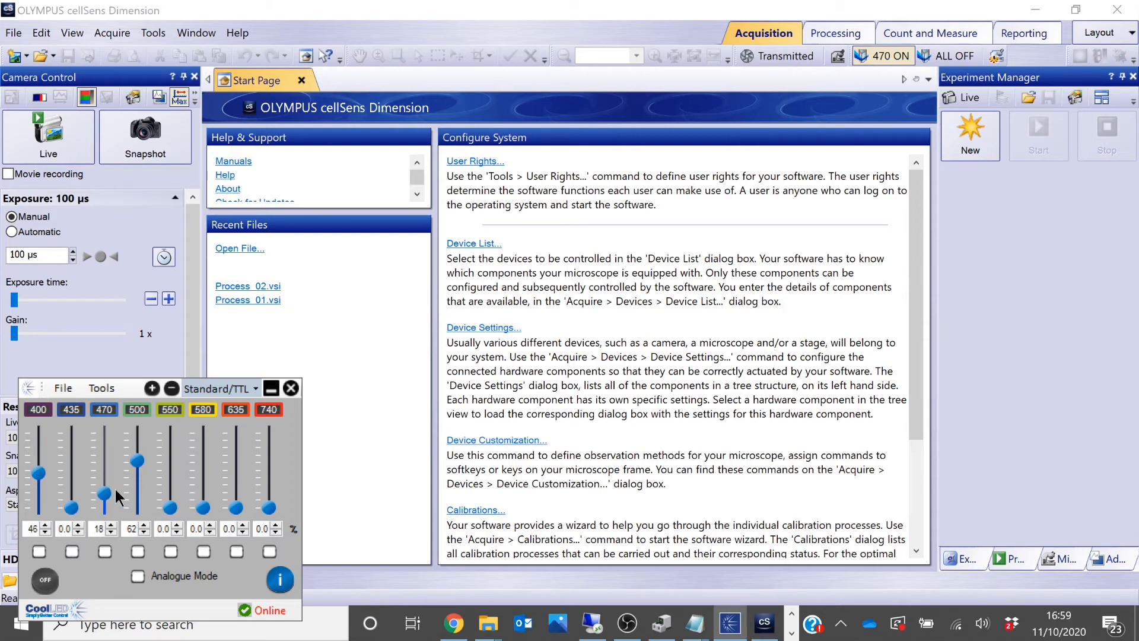
{"action": "left_click", "coordinate": [961, 52]}
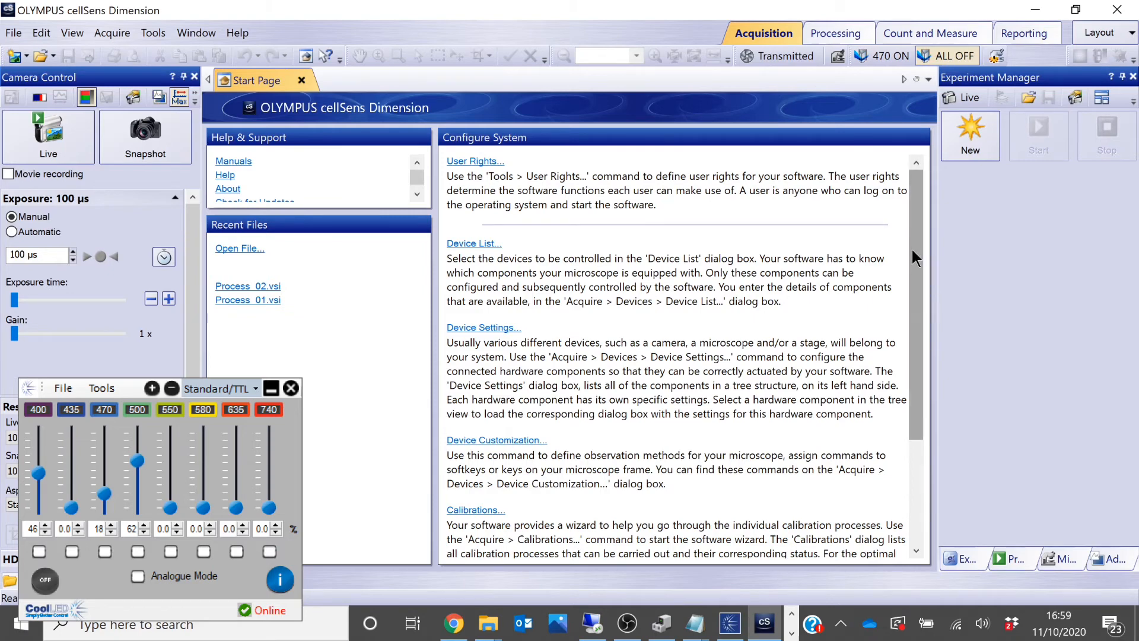
Create a new observation method named "435/500 ON" in Device Customization.
{"action": "left_click", "coordinate": [510, 440]}
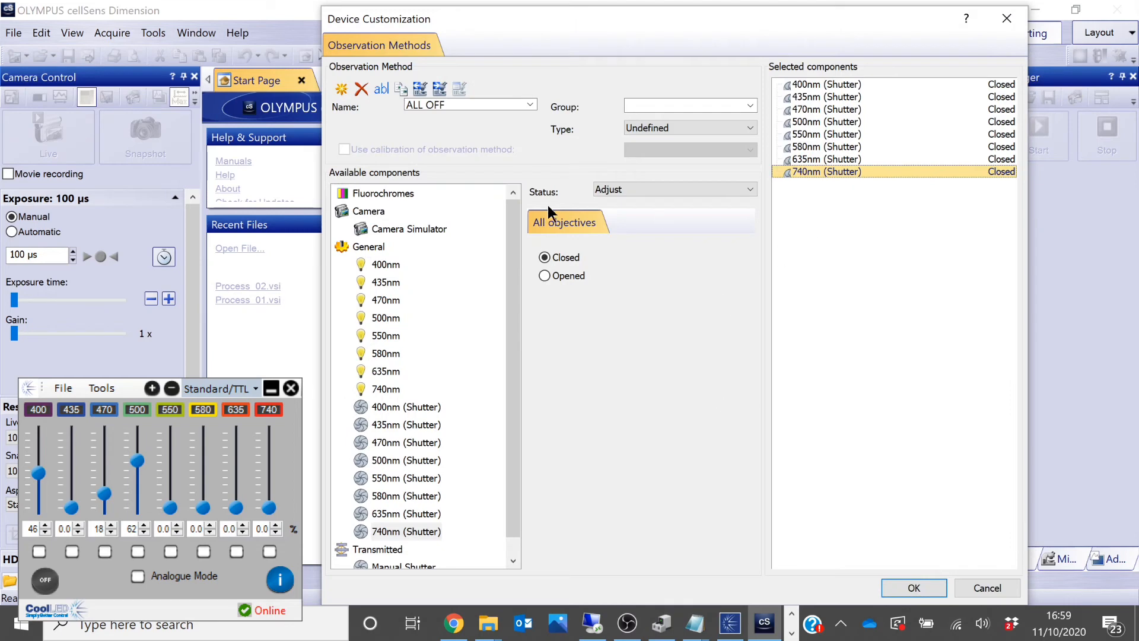
{"action": "left_click", "coordinate": [342, 88]}
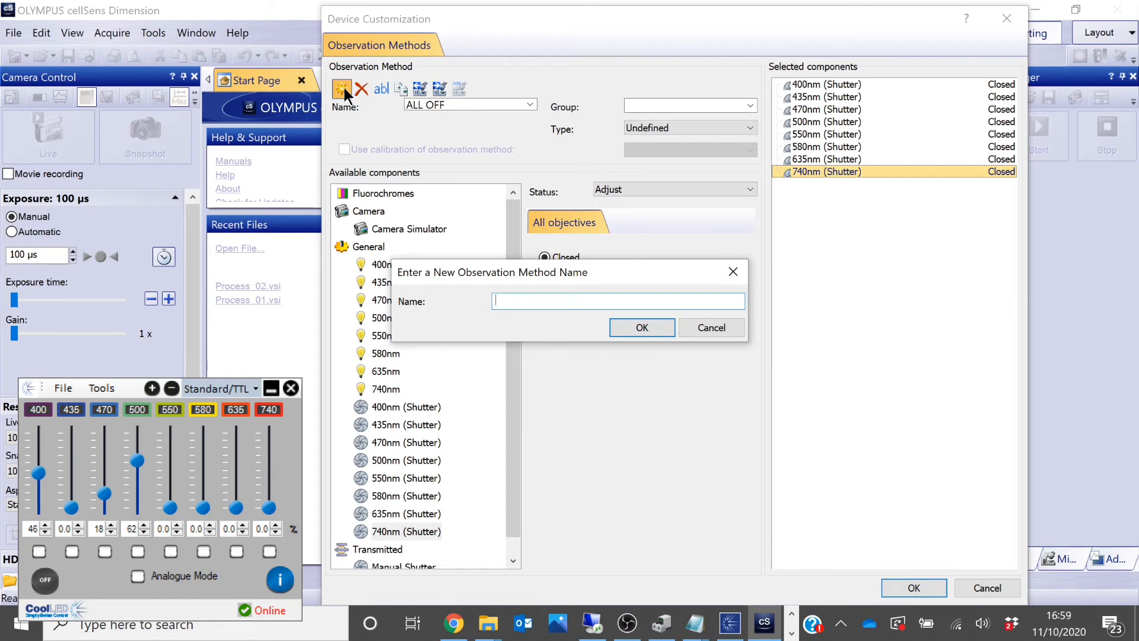
{"action": "type", "text": "435 /500 ON"}
{"action": "left_click", "coordinate": [640, 323]}
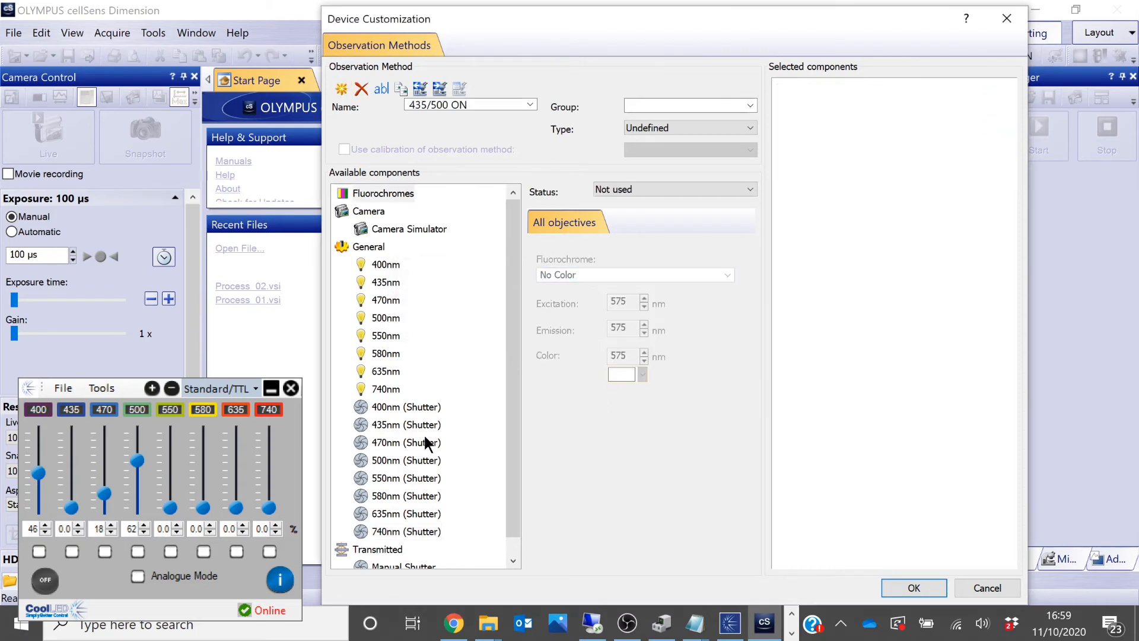
Set the 435nm and 500nm shutters of the 435/500 ON method to Adjust, Opened, and apply the changes.
{"action": "left_click", "coordinate": [400, 425]}
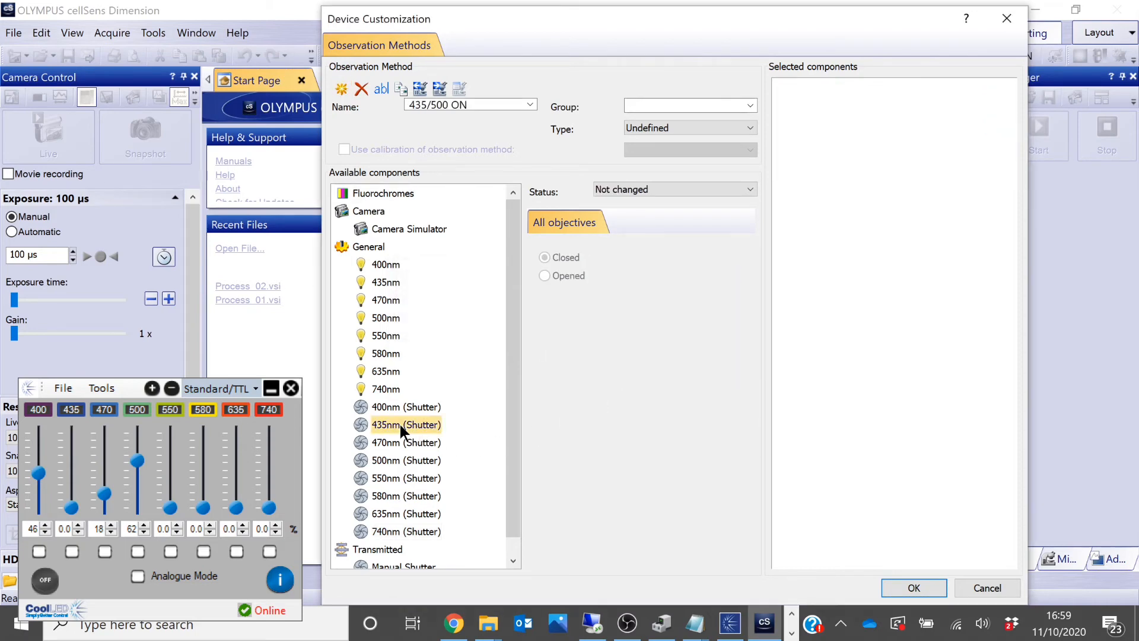
{"action": "left_click", "coordinate": [696, 188]}
{"action": "left_click", "coordinate": [695, 212]}
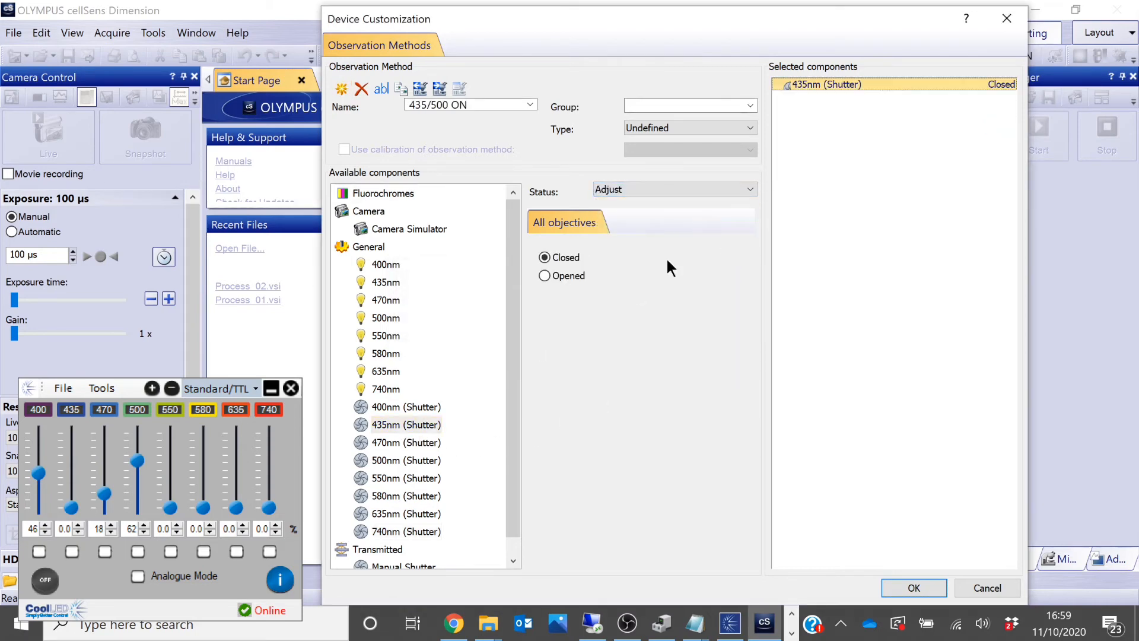
{"action": "left_click", "coordinate": [567, 276]}
{"action": "left_click", "coordinate": [393, 459]}
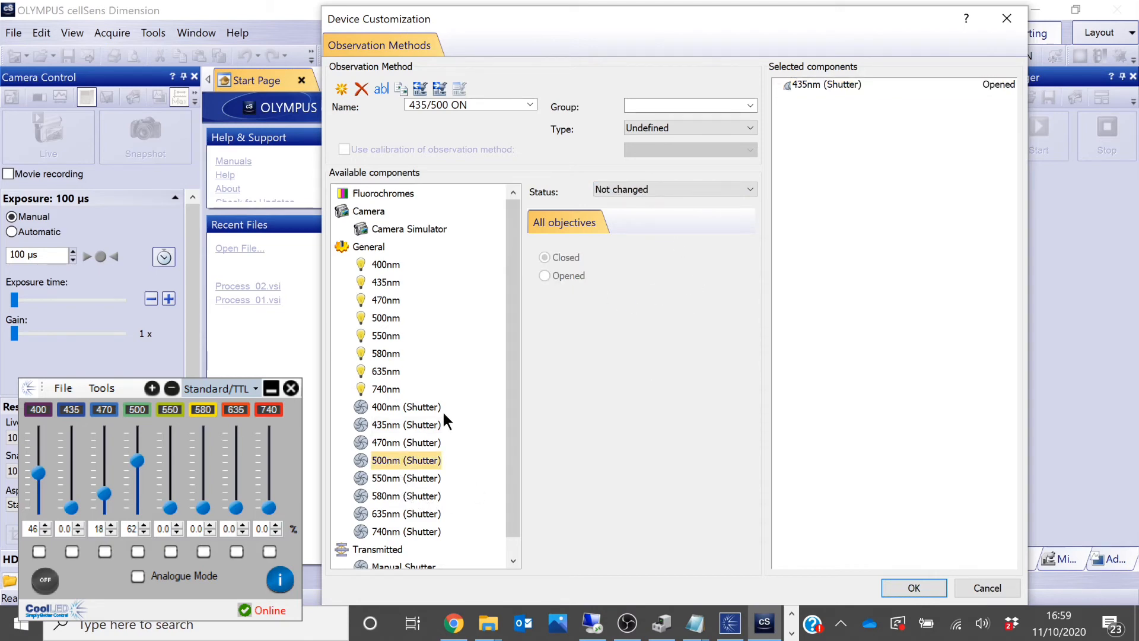
{"action": "left_click", "coordinate": [618, 187]}
{"action": "left_click", "coordinate": [620, 208]}
{"action": "left_click", "coordinate": [567, 276]}
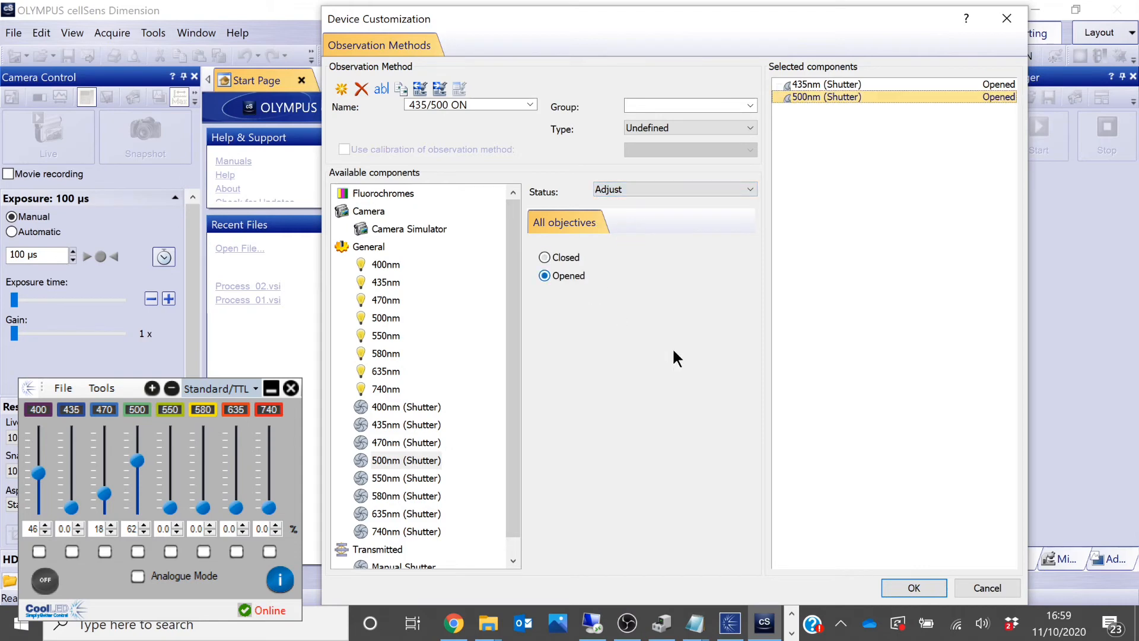
{"action": "left_click", "coordinate": [912, 583]}
{"action": "left_click", "coordinate": [506, 338]}
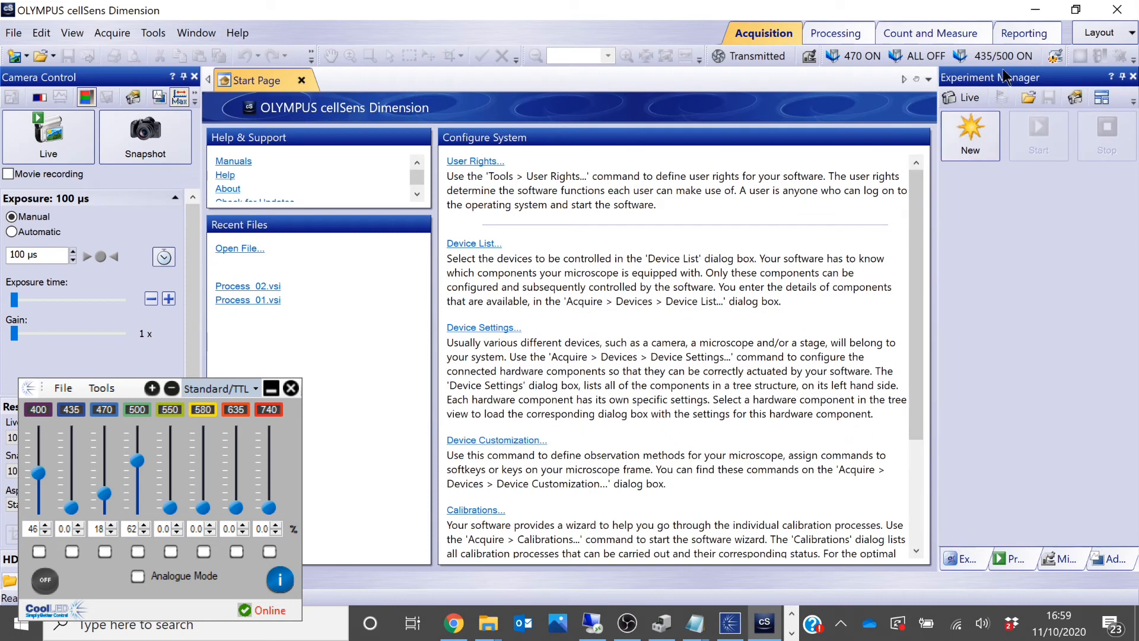
Test 435/500 ON with the 435 LED at 14% and the 500 LED at 29%, then switch to ALL OFF.
{"action": "left_click", "coordinate": [1004, 59]}
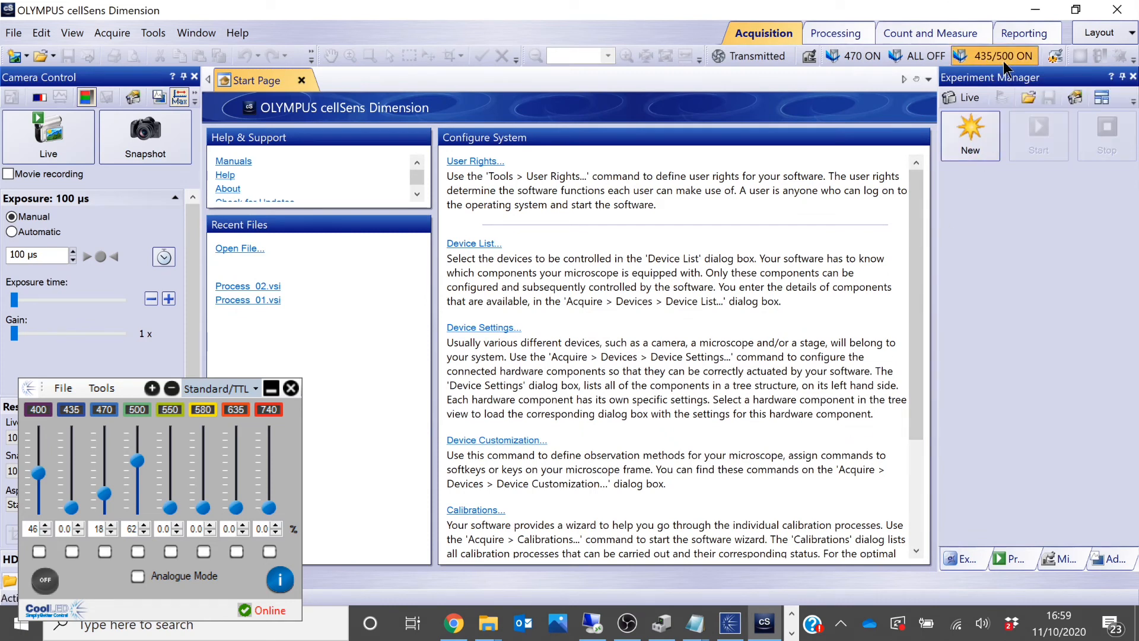
{"action": "left_click_drag", "start_coordinate": [73, 509], "coordinate": [136, 487]}
{"action": "left_click_drag", "start_coordinate": [72, 455], "coordinate": [80, 496]}
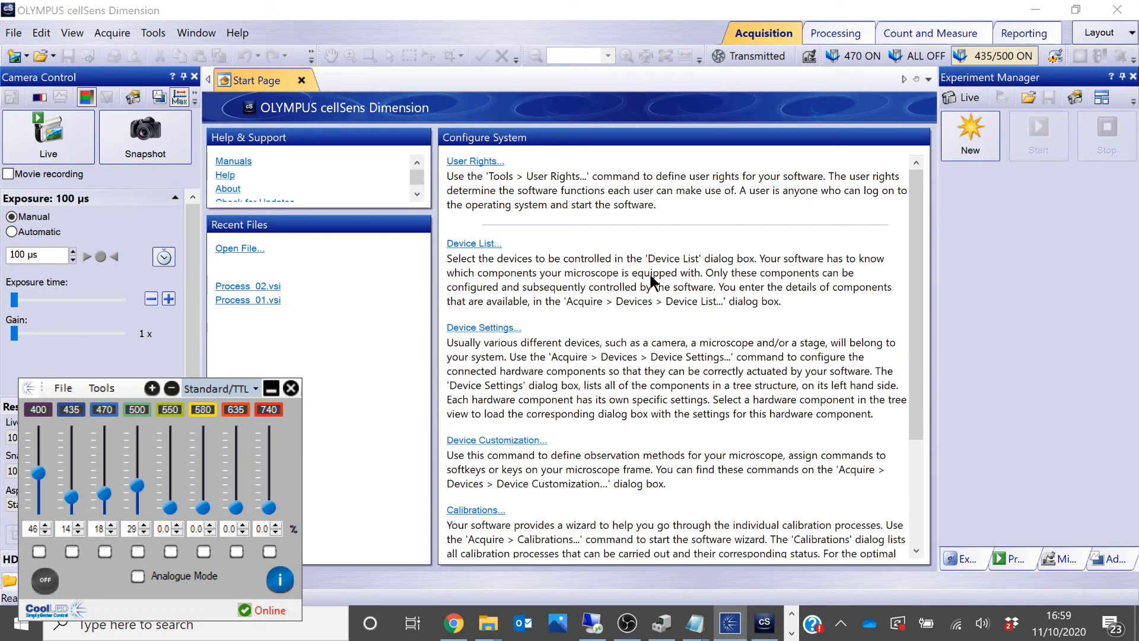
{"action": "left_click", "coordinate": [906, 56]}
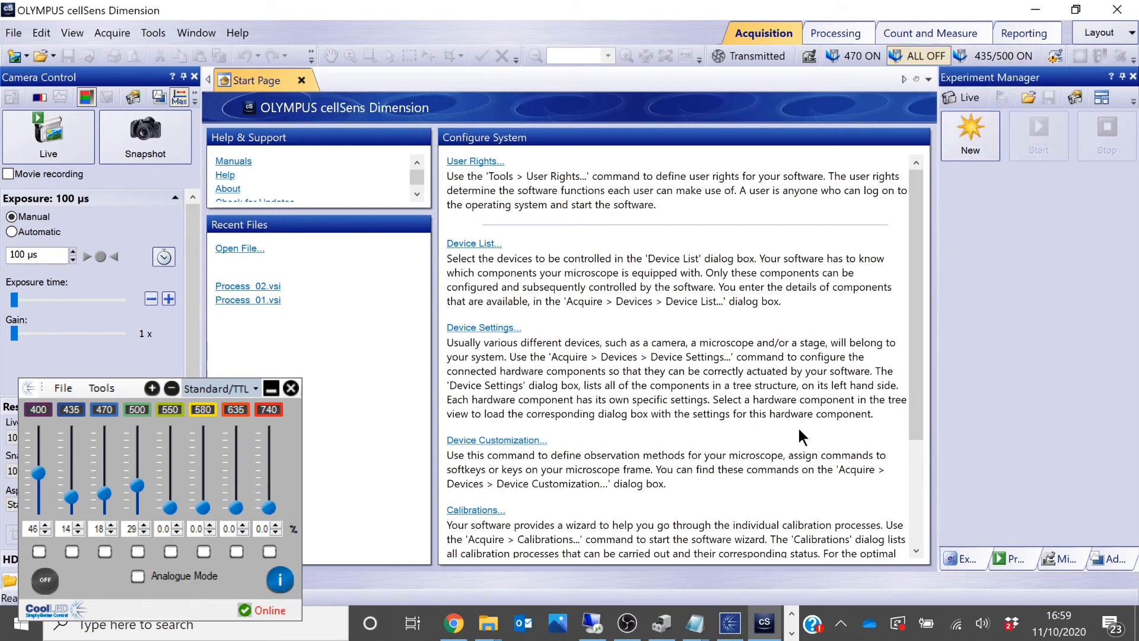
Create a new observation method named "470 EXP" in Device Customization.
{"action": "left_click", "coordinate": [491, 442]}
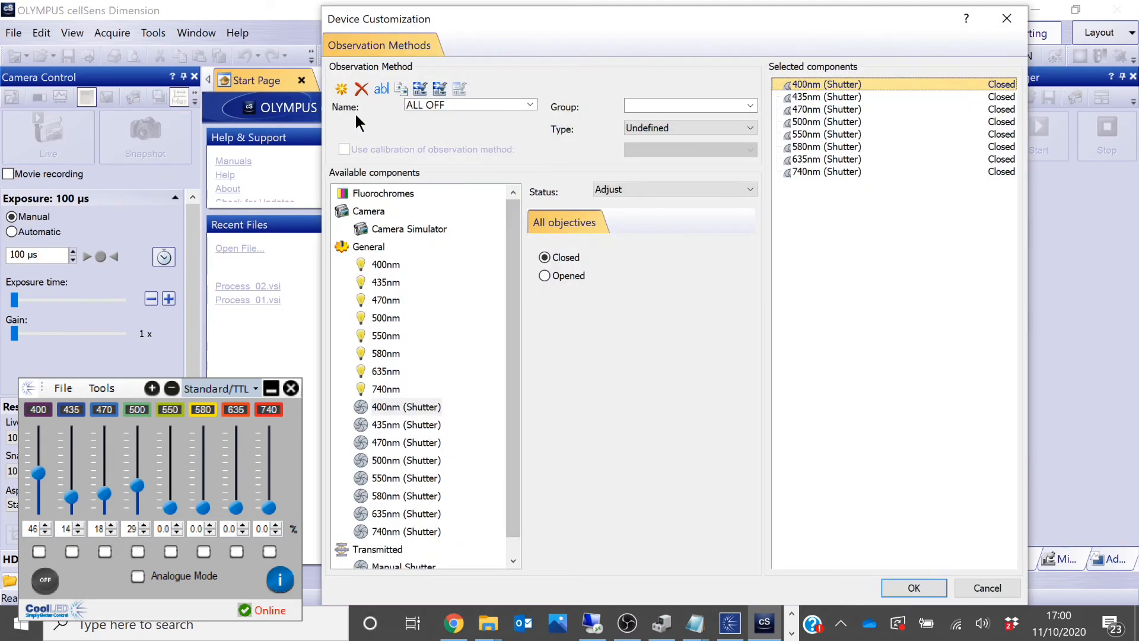
{"action": "left_click", "coordinate": [341, 89]}
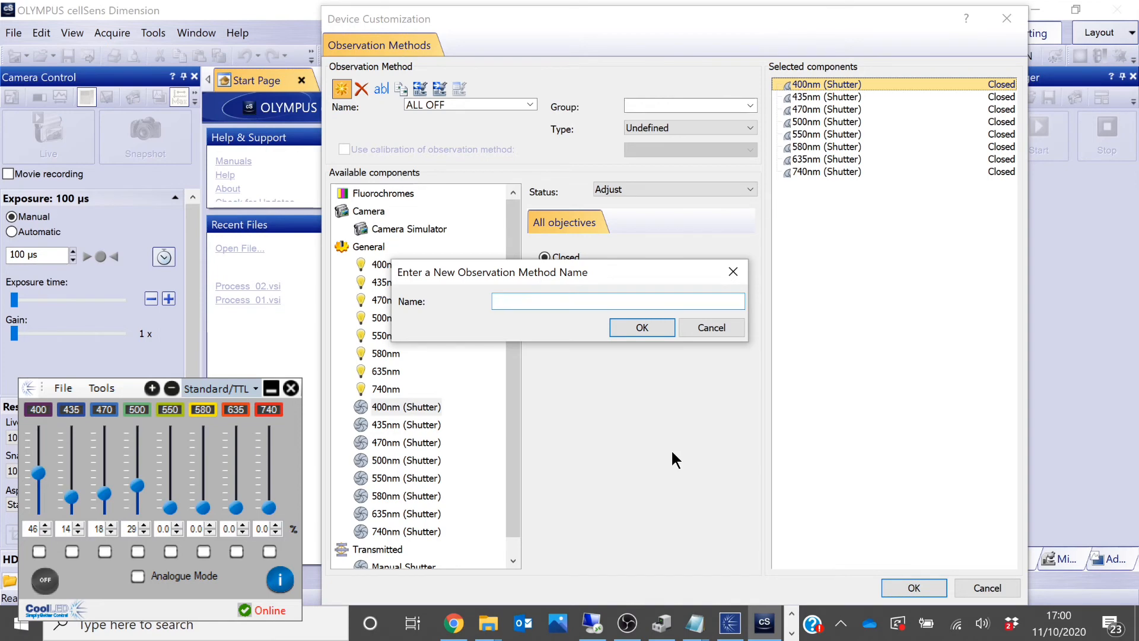
{"action": "type", "text": "470 EXP"}
{"action": "left_click", "coordinate": [647, 327]}
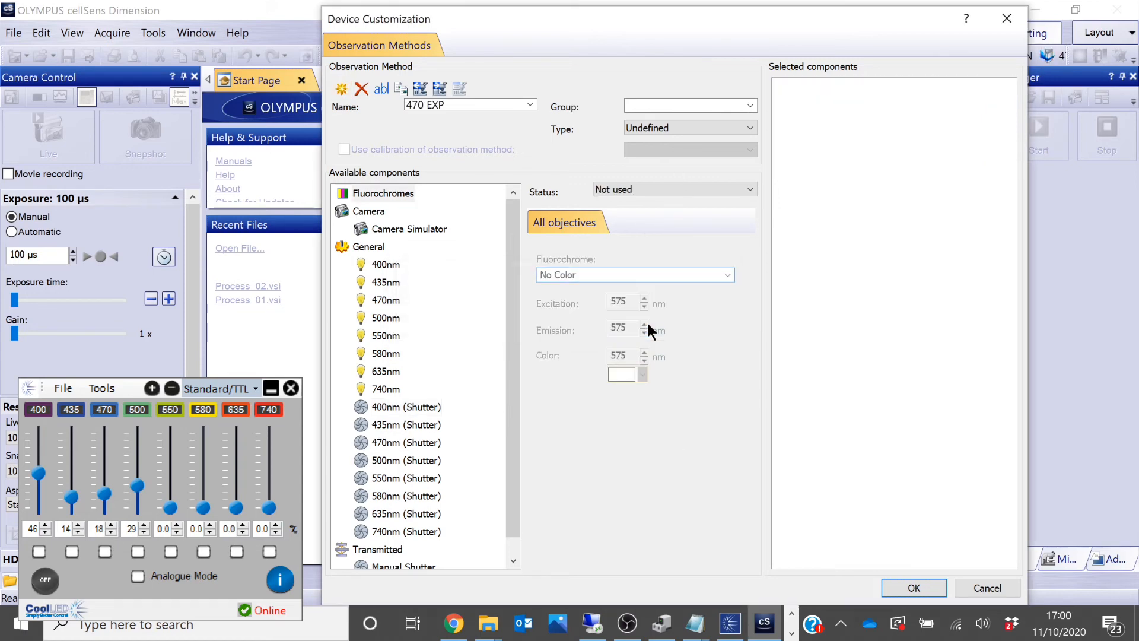
Set the 470nm (Shutter) component of the 470 EXP method to Use for acquisition and apply the changes.
{"action": "left_click", "coordinate": [381, 442]}
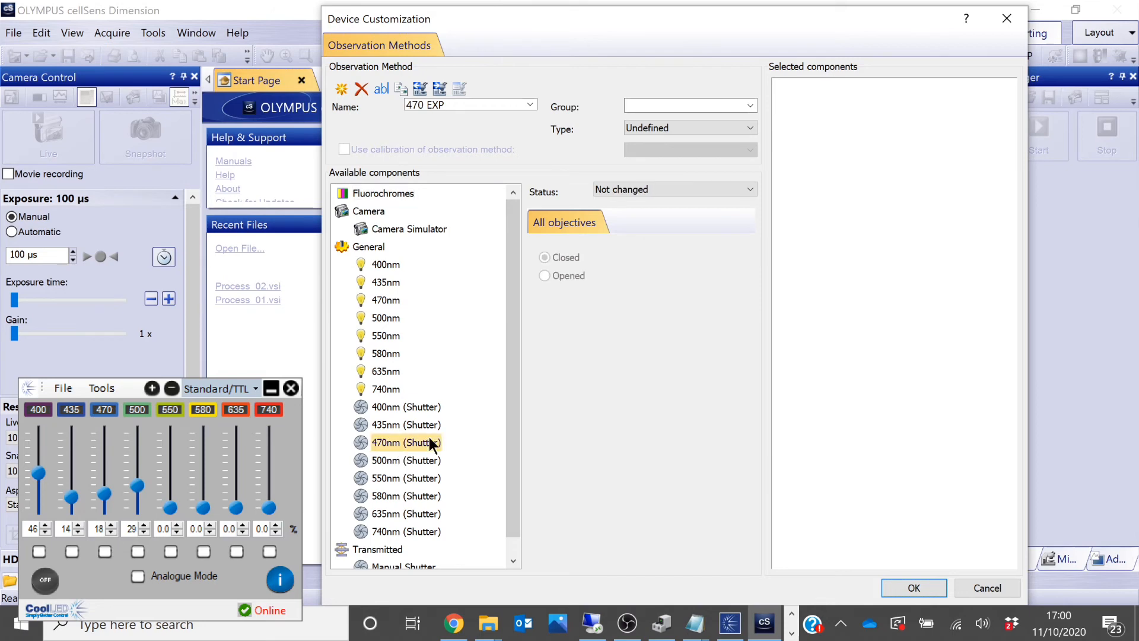
{"action": "left_click", "coordinate": [650, 189]}
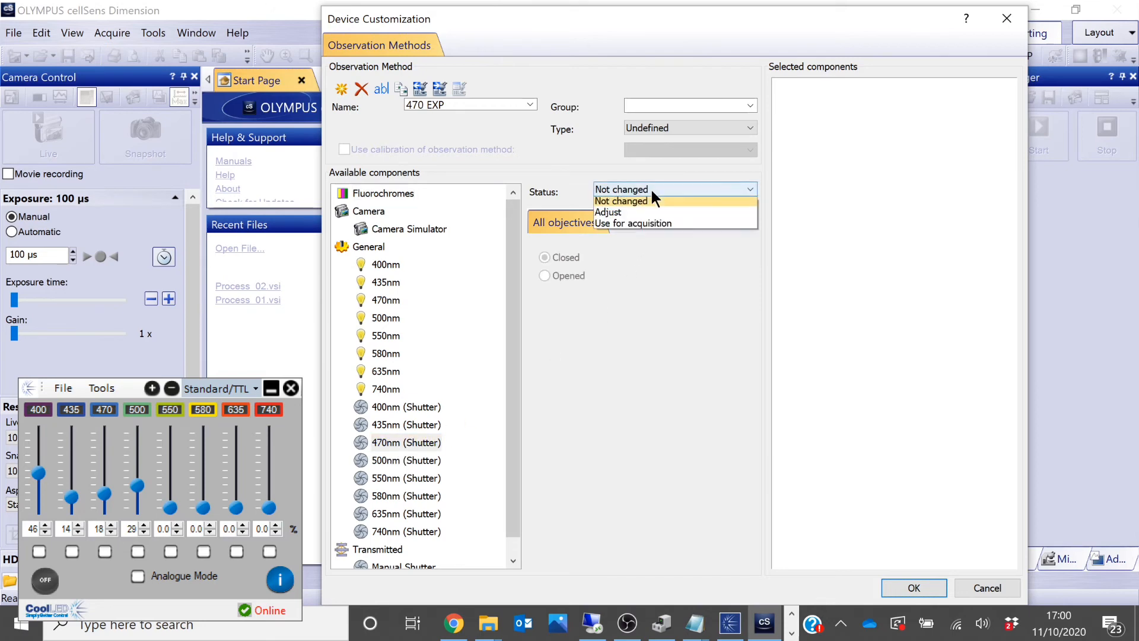
{"action": "left_click", "coordinate": [662, 225]}
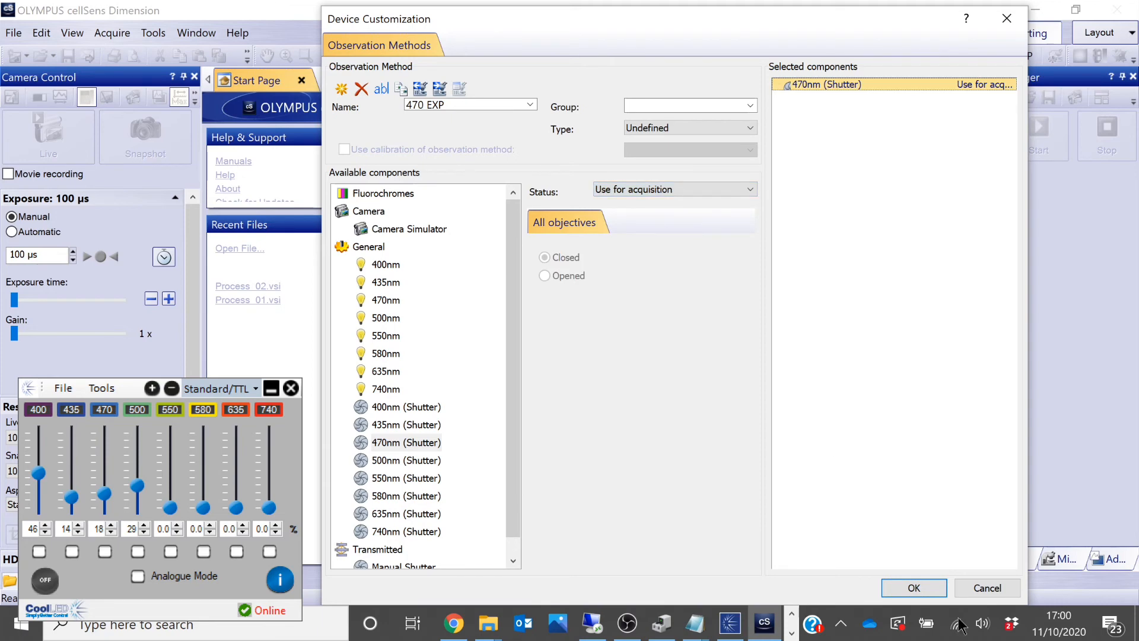
{"action": "left_click", "coordinate": [912, 588]}
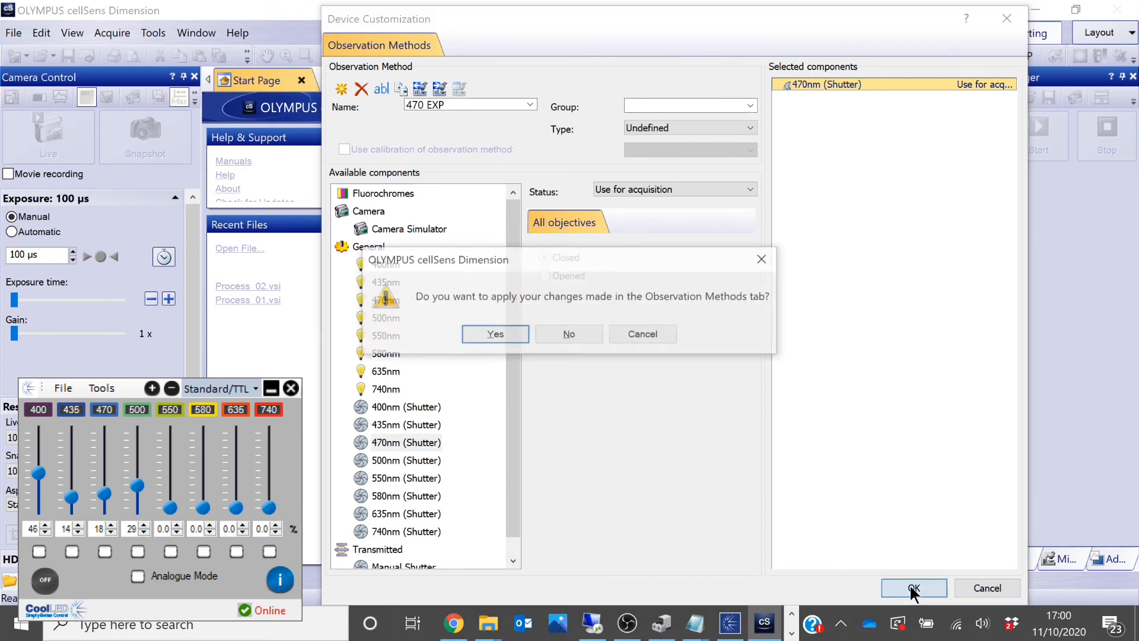
{"action": "left_click", "coordinate": [494, 334]}
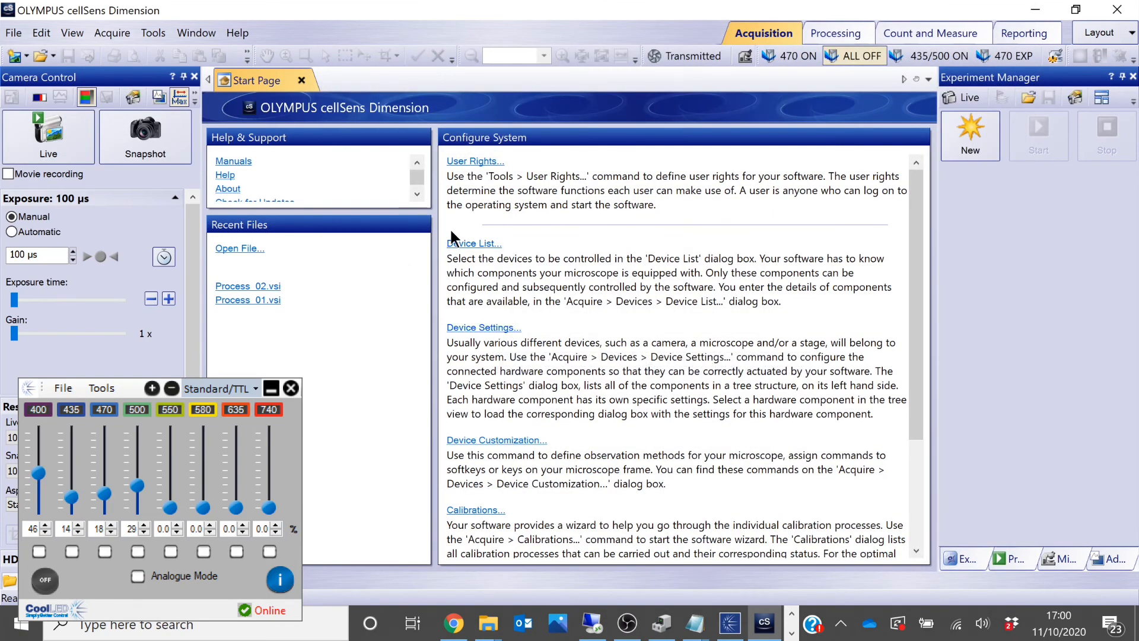
Create a new observation method named "635 EXP" in Device Customization.
{"action": "left_click", "coordinate": [504, 440]}
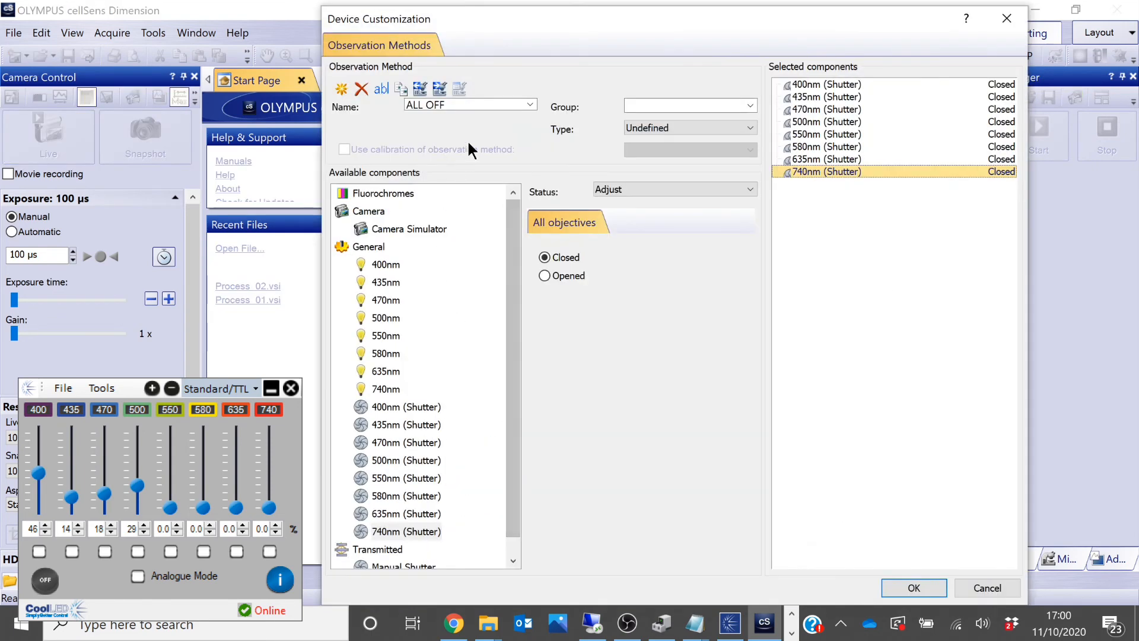
{"action": "left_click", "coordinate": [341, 90]}
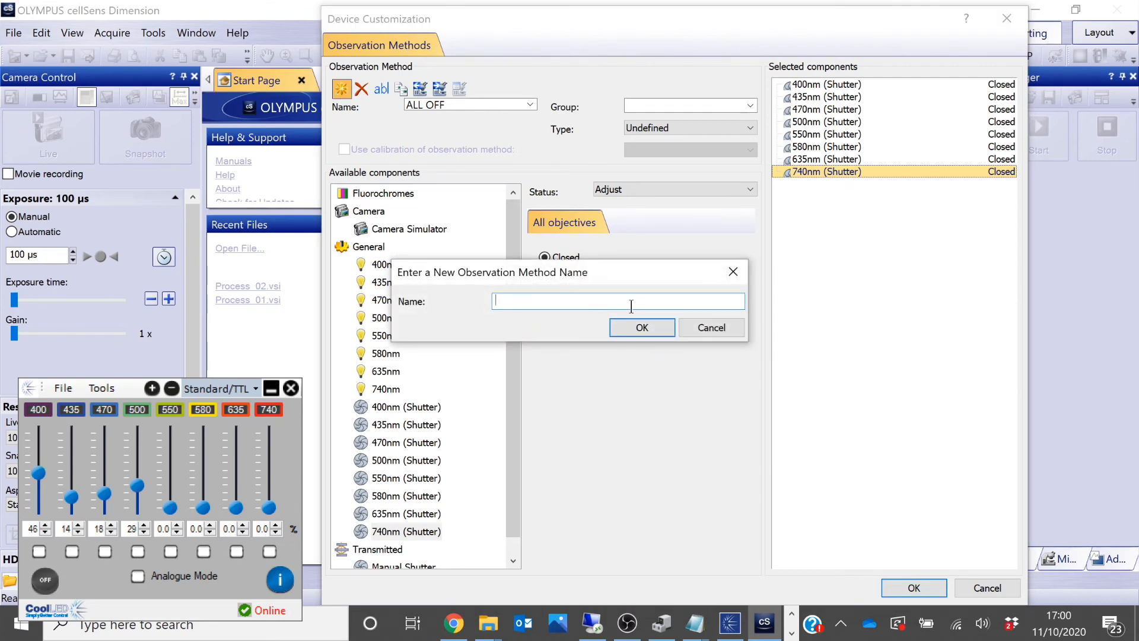
{"action": "type", "text": "635 EXP"}
{"action": "left_click", "coordinate": [632, 325]}
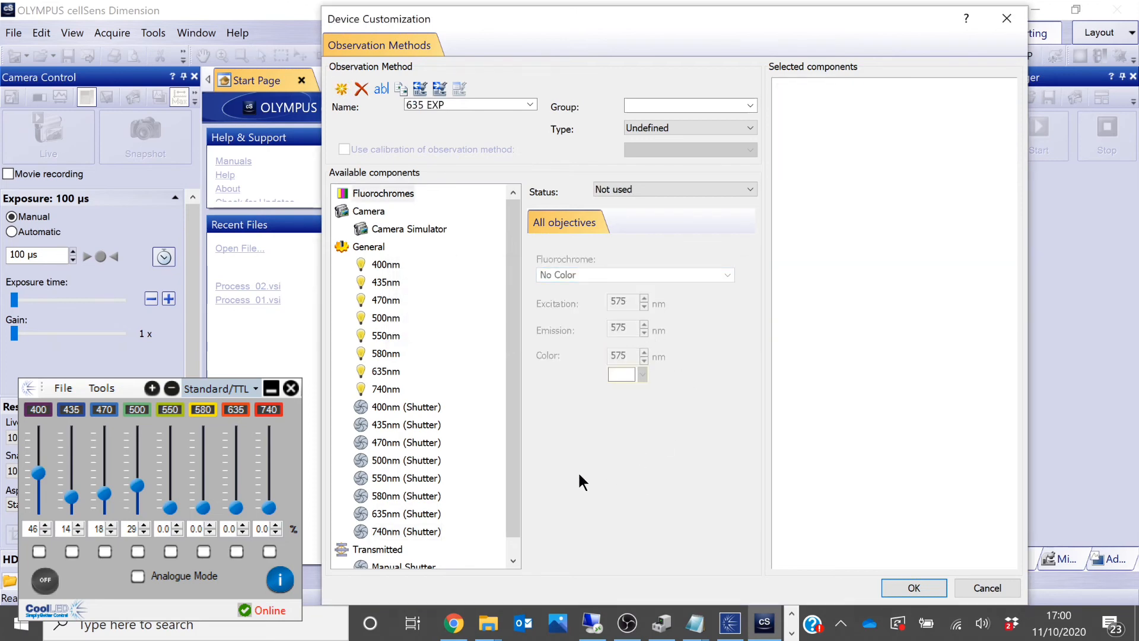
Set the 635nm (Shutter) component of the 635 EXP method to Use for acquisition and apply the changes.
{"action": "left_click", "coordinate": [380, 512]}
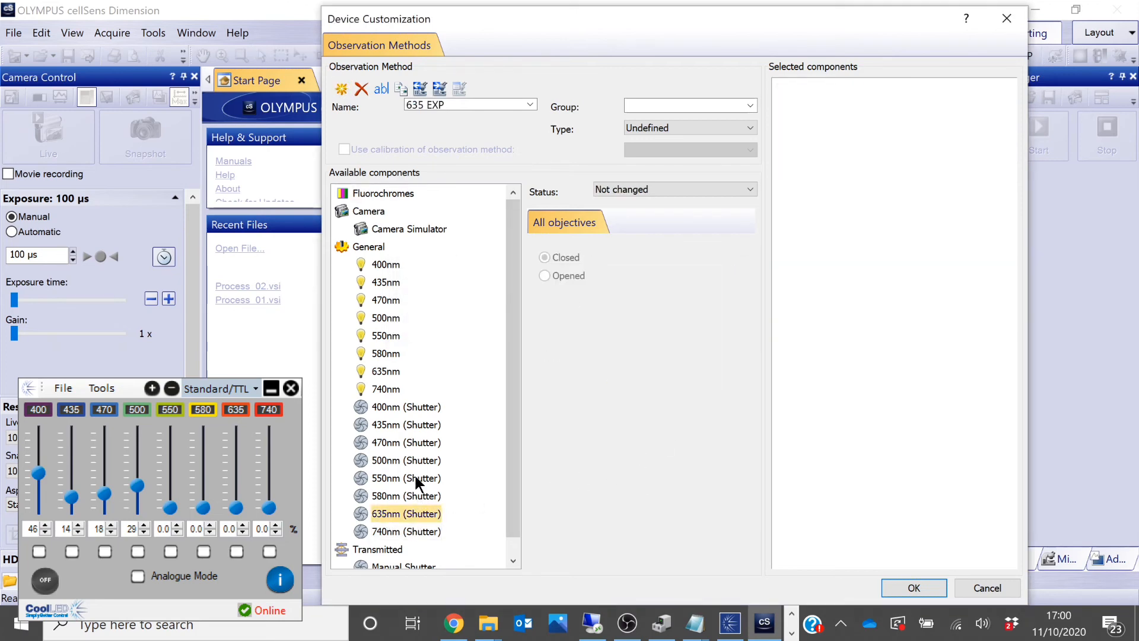
{"action": "left_click", "coordinate": [650, 187]}
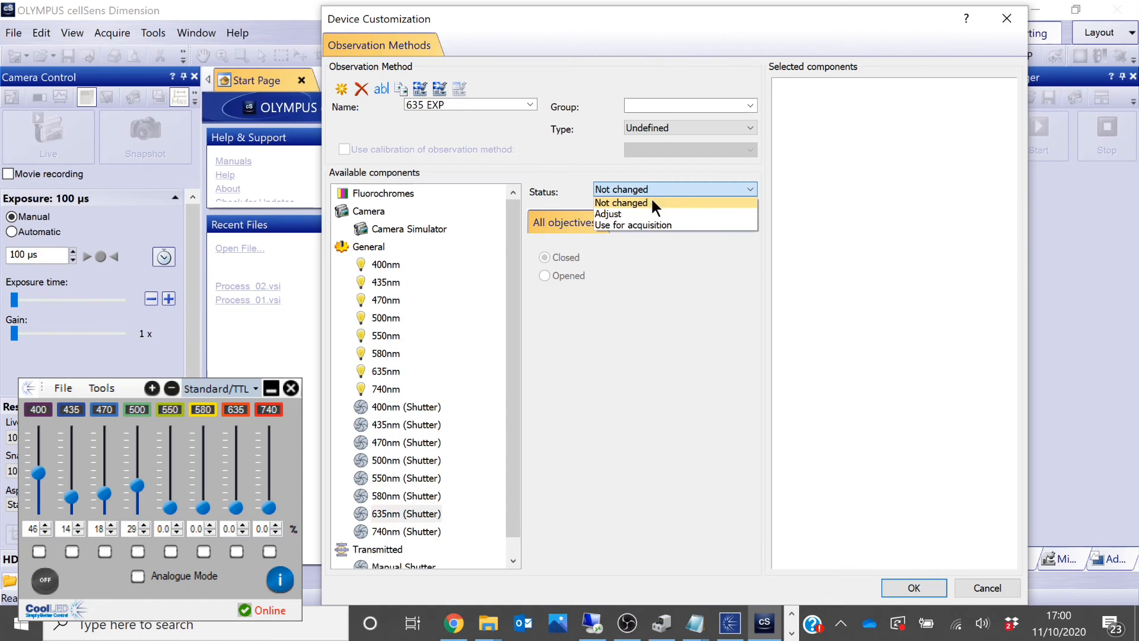
{"action": "left_click", "coordinate": [659, 225]}
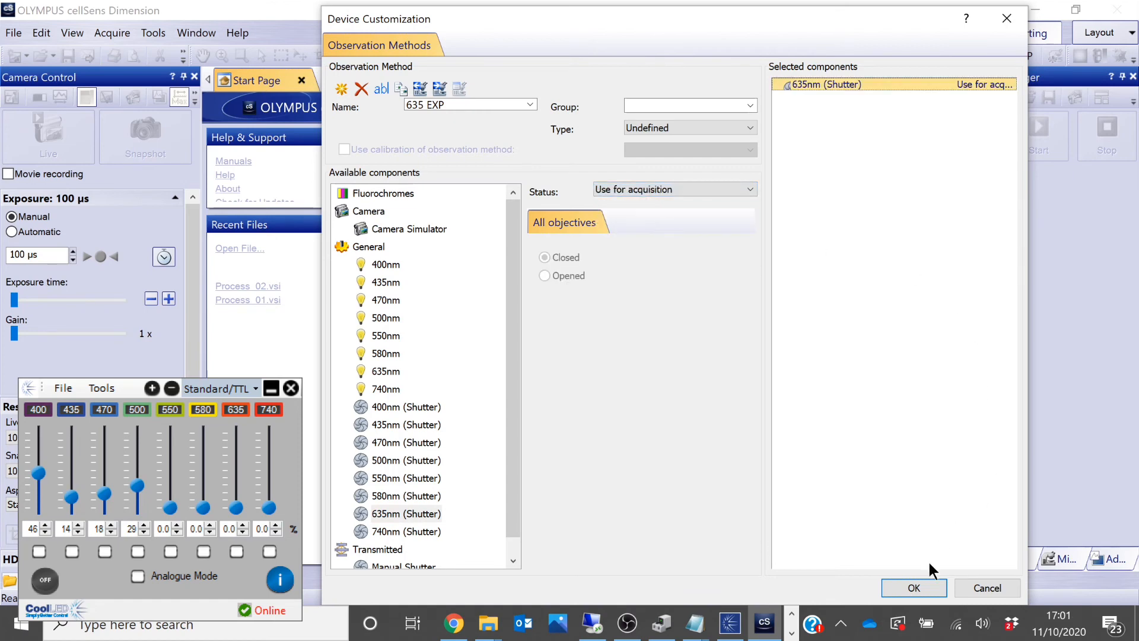
{"action": "left_click", "coordinate": [928, 586]}
{"action": "left_click", "coordinate": [522, 337]}
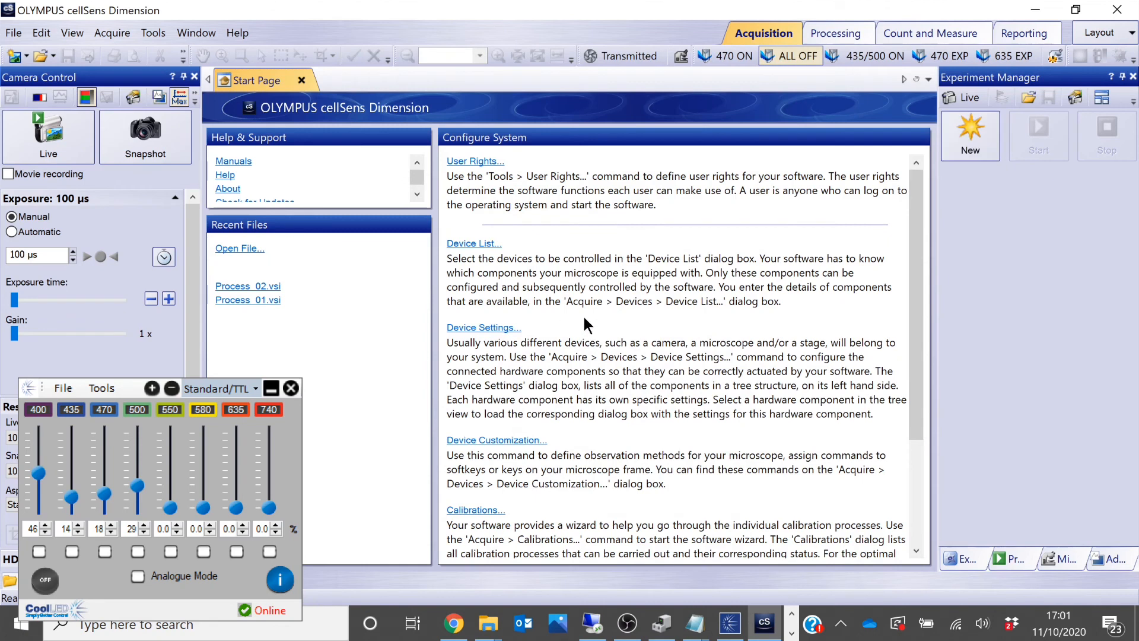
Create a new experiment and place a 470 EXP acquisition followed by a 635 EXP acquisition in it.
{"action": "left_click", "coordinate": [981, 144]}
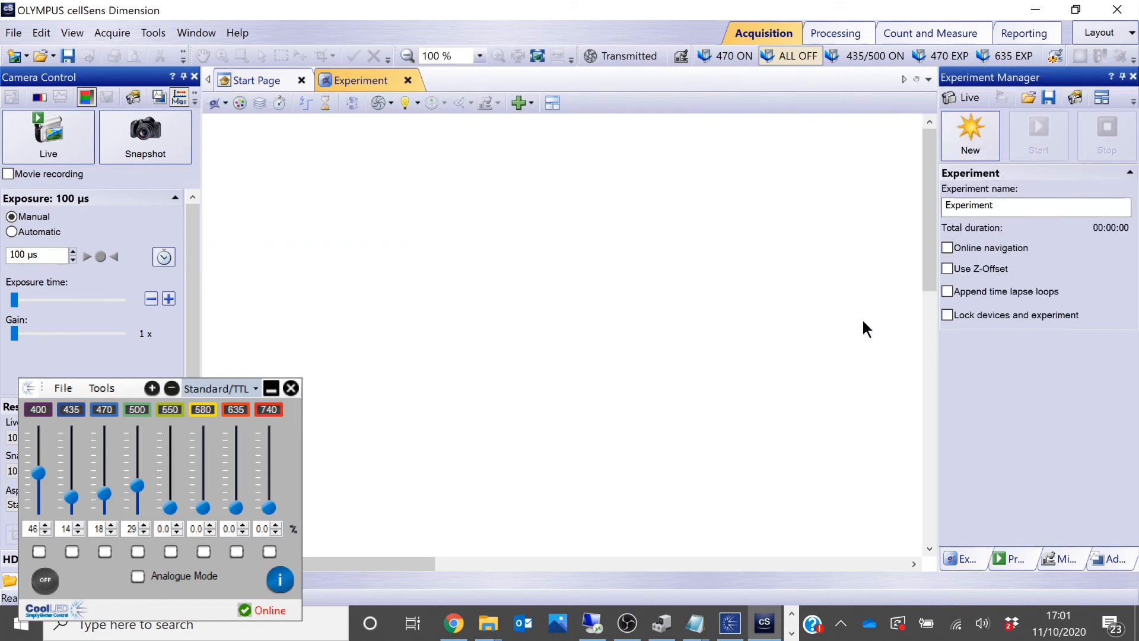
{"action": "left_click", "coordinate": [224, 105]}
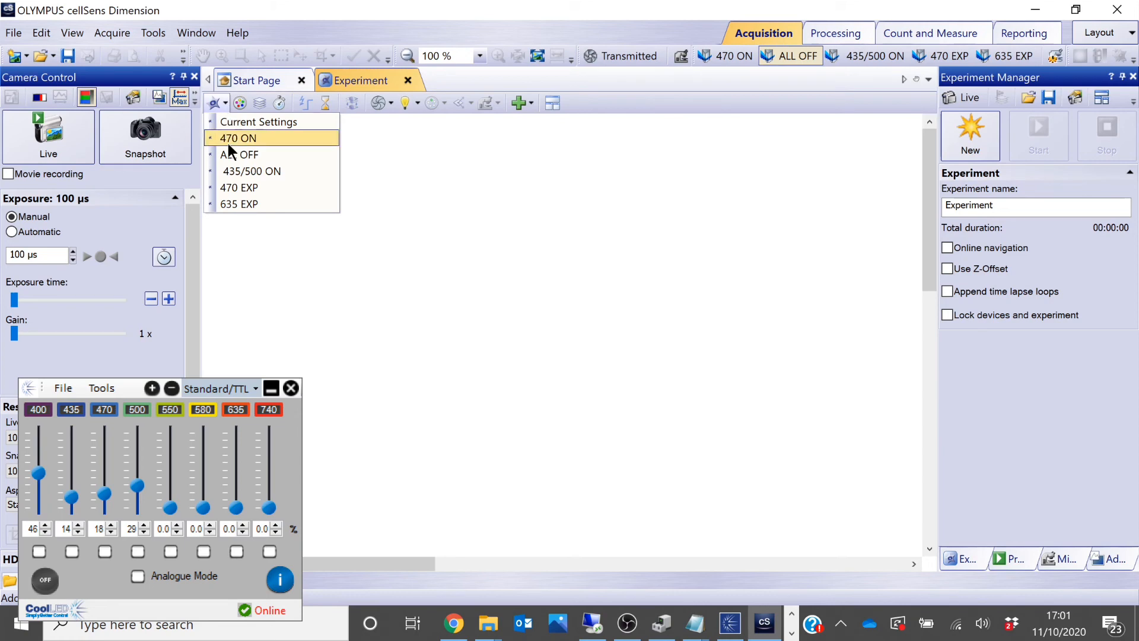
{"action": "left_click_drag", "start_coordinate": [247, 187], "coordinate": [375, 283]}
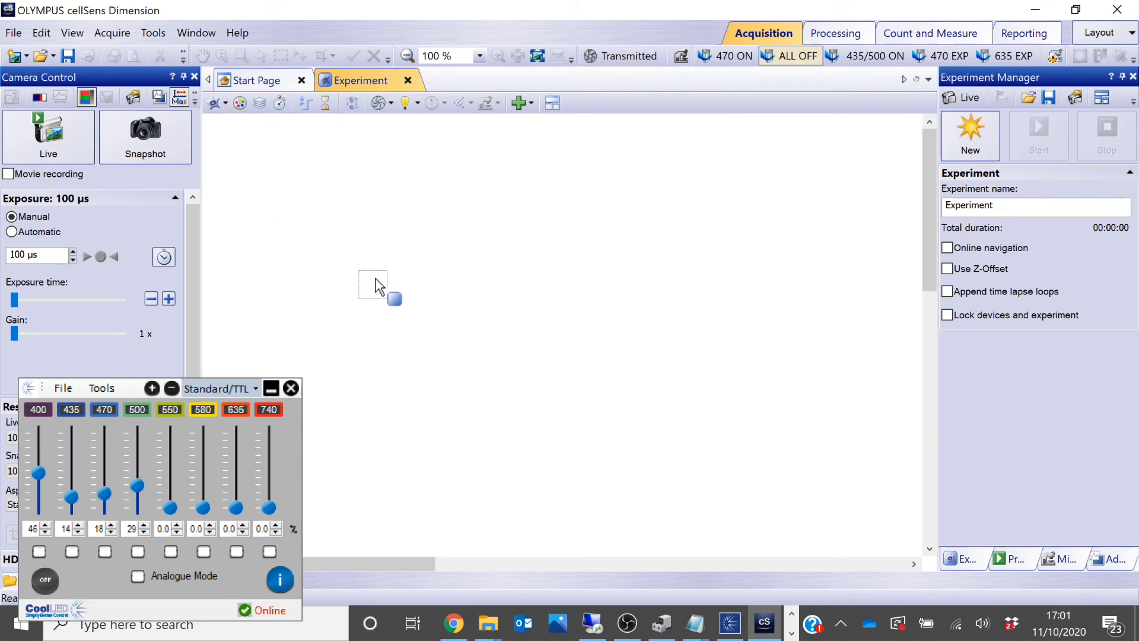
{"action": "left_click", "coordinate": [221, 106]}
{"action": "left_click_drag", "start_coordinate": [230, 205], "coordinate": [472, 284]}
Enclose both acquisitions in a time lapse loop with 6 cycles and a 100 ms interval instead of As fast as possible.
{"action": "left_click_drag", "start_coordinate": [284, 108], "coordinate": [296, 119]}
{"action": "mouse_move", "coordinate": [327, 222]}
{"action": "left_mouse_down"}
{"action": "mouse_move", "coordinate": [326, 234]}
{"action": "mouse_move", "coordinate": [588, 373]}
{"action": "left_mouse_up"}
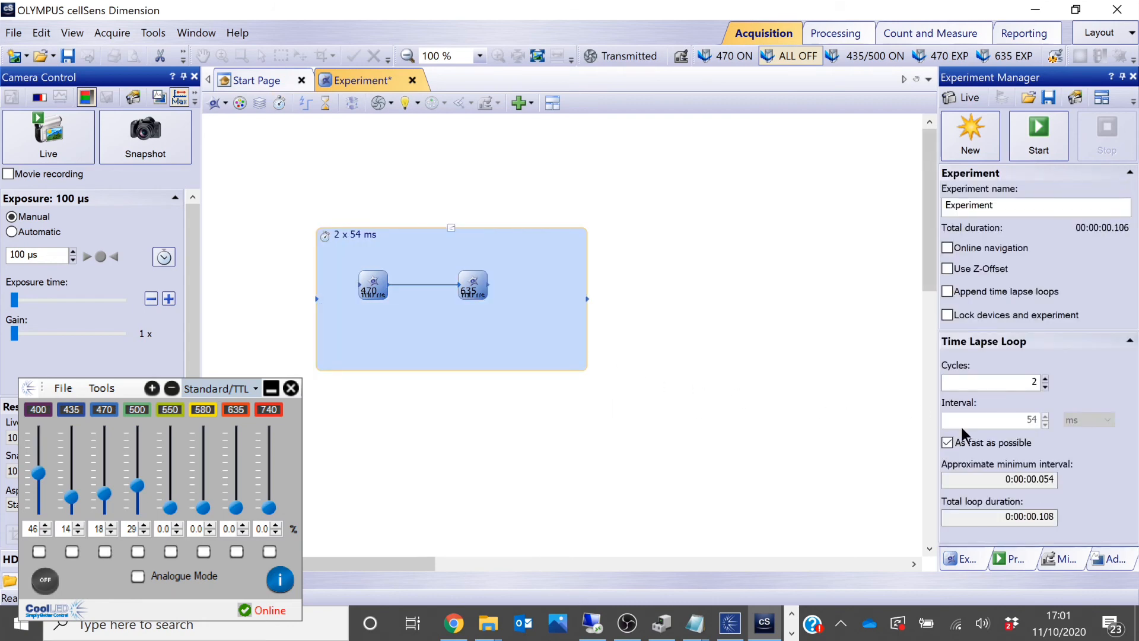
{"action": "left_click", "coordinate": [1045, 379]}
{"action": "left_click", "coordinate": [1046, 379]}
{"action": "left_click", "coordinate": [1045, 379]}
{"action": "left_click", "coordinate": [1045, 379]}
{"action": "left_click", "coordinate": [947, 443]}
{"action": "double_click", "coordinate": [1035, 419]}
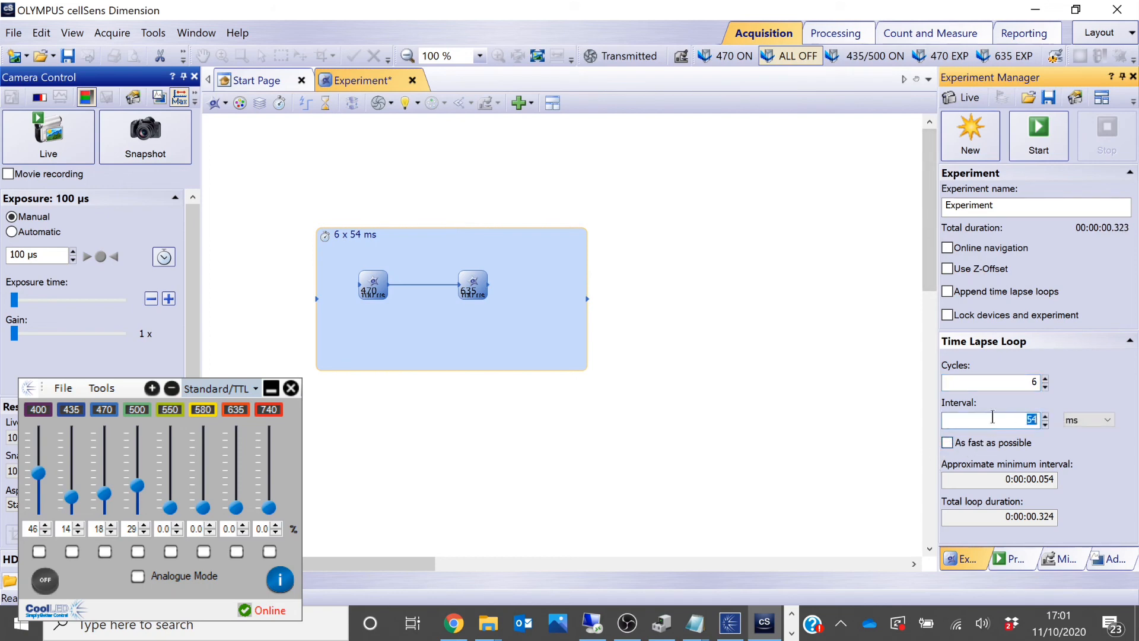
{"action": "type", "text": "100"}
Set the 470 LED to 32% and the 635 LED to 39%, then run the experiment.
{"action": "left_click", "coordinate": [105, 494]}
{"action": "left_click_drag", "start_coordinate": [105, 494], "coordinate": [106, 492]}
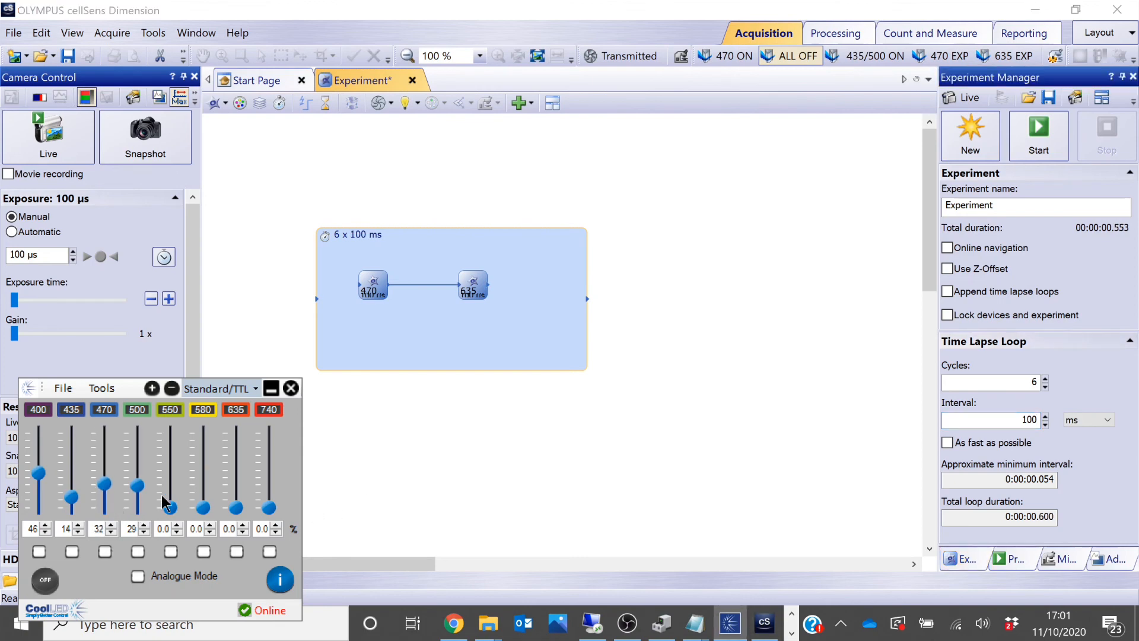
{"action": "left_click_drag", "start_coordinate": [238, 509], "coordinate": [238, 487]}
{"action": "left_click", "coordinate": [1056, 132]}
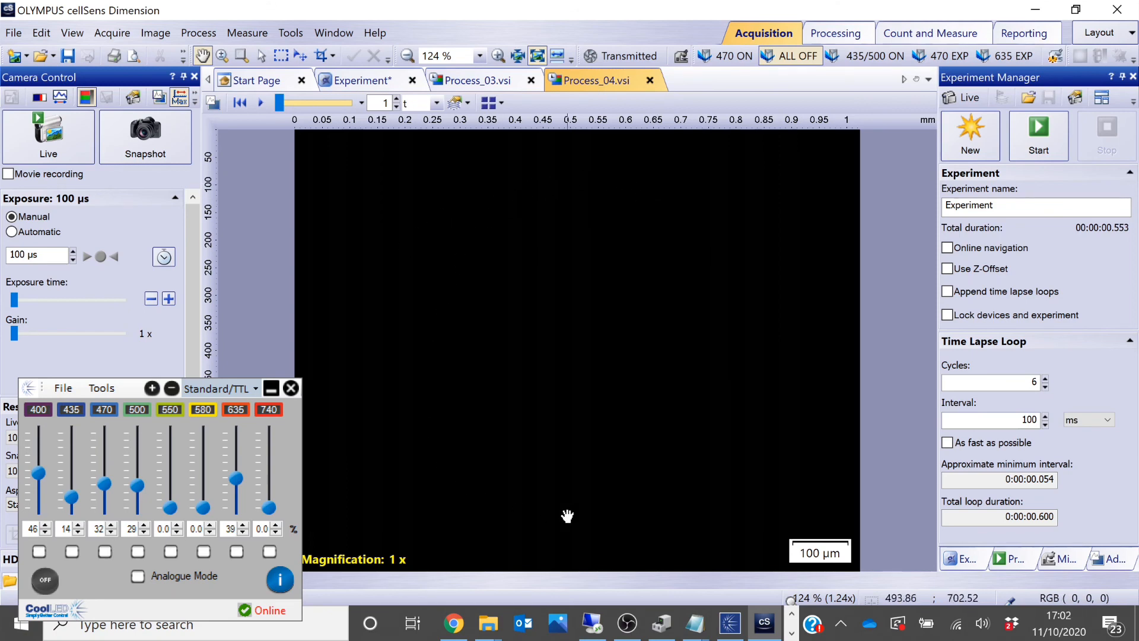
Review the shutter components of the ALL OFF method in Device Customization and close the dialog.
{"action": "left_click", "coordinate": [260, 88]}
{"action": "left_click", "coordinate": [483, 444]}
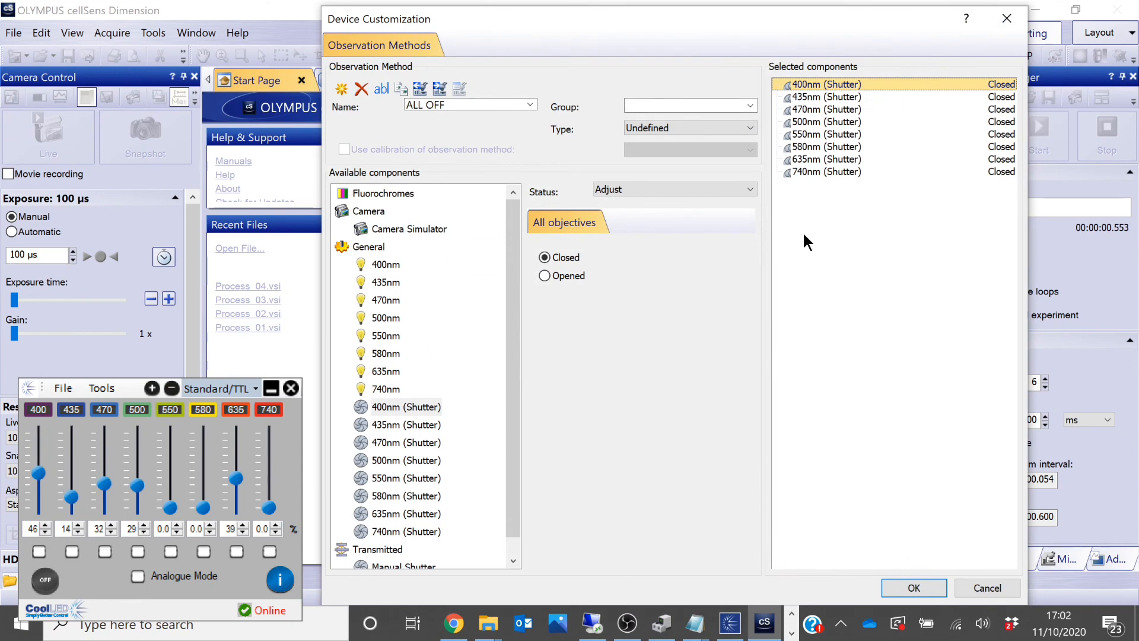
{"action": "left_click", "coordinate": [912, 587]}
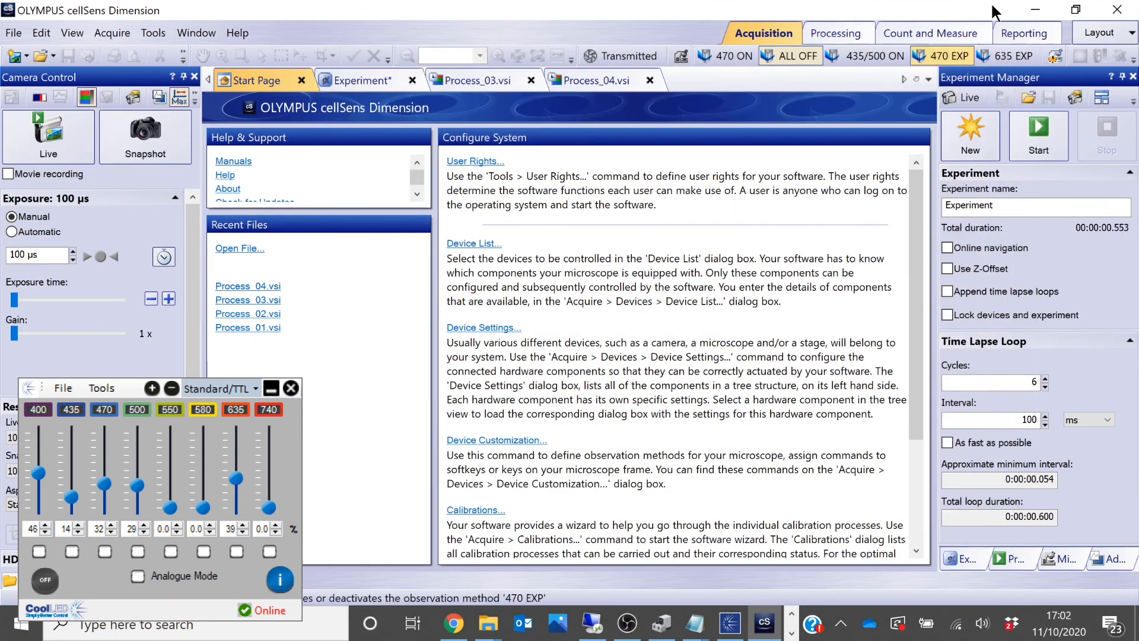
Exit cellSens Dimension without saving the experiment.
{"action": "left_click", "coordinate": [1117, 10]}
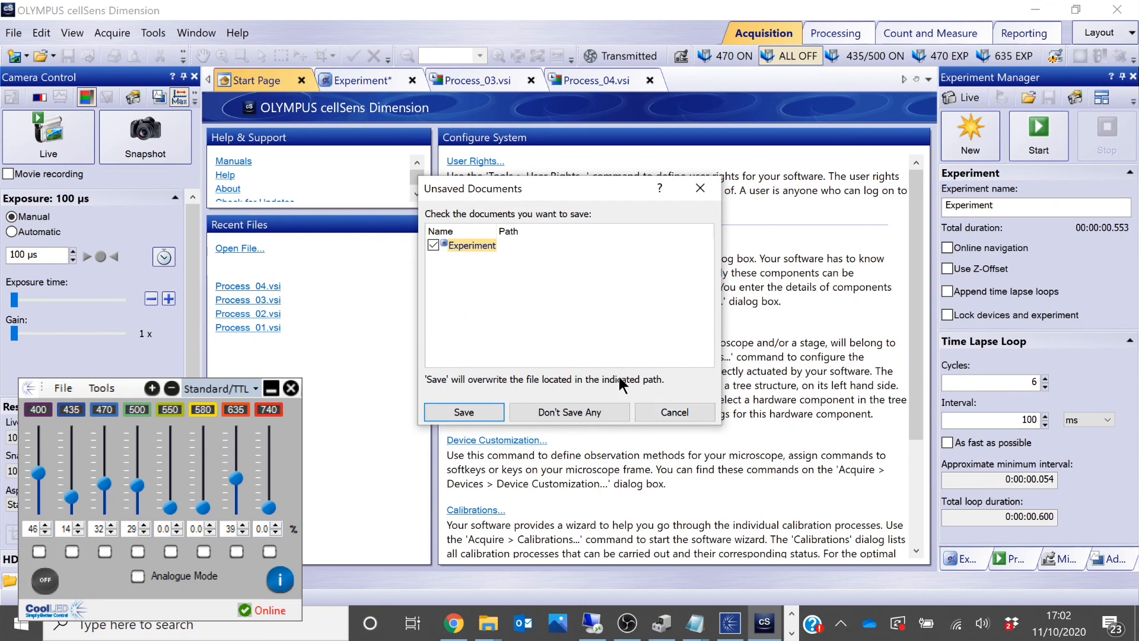
{"action": "left_click", "coordinate": [568, 415]}
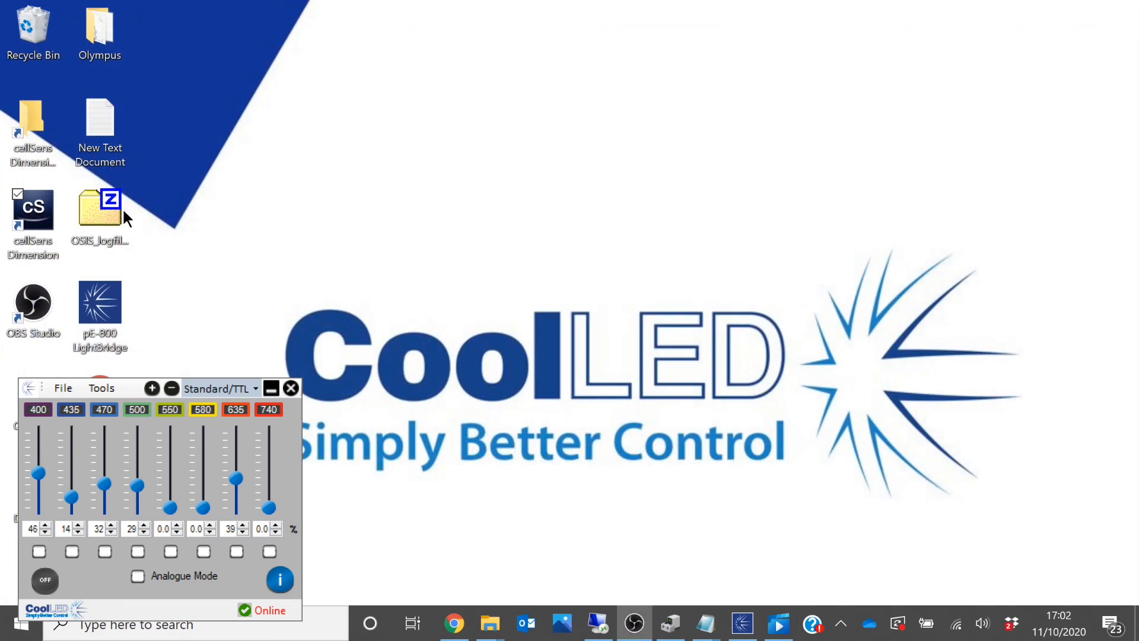
Relaunch cellSens Dimension, postponing the Simple Layout selection, to check the observation methods, then exit it again.
{"action": "left_click", "coordinate": [38, 223]}
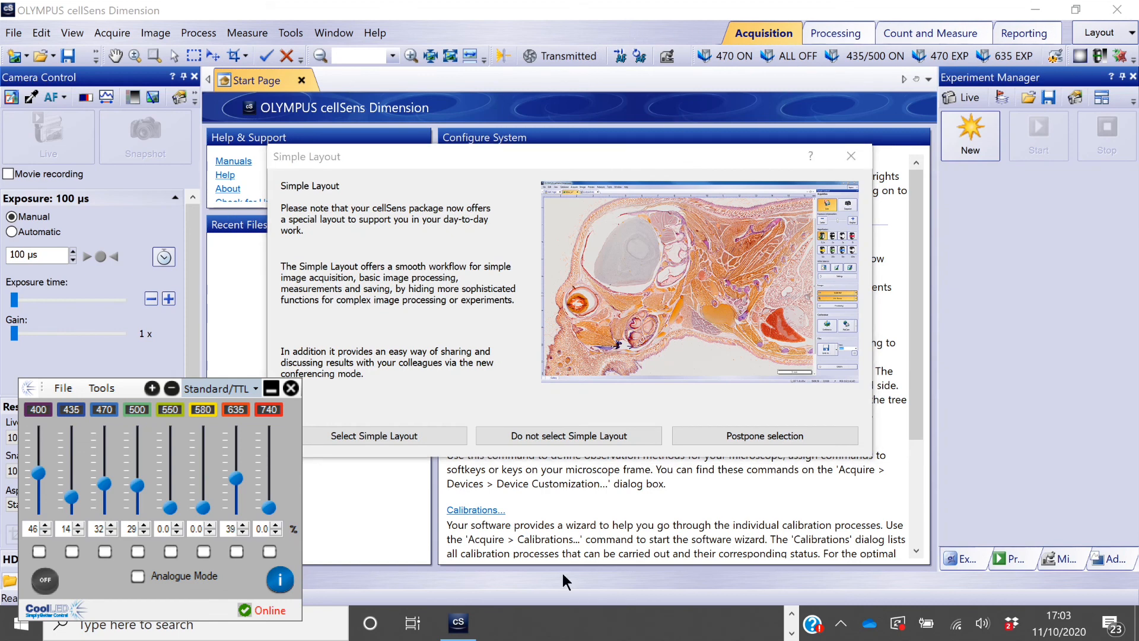
{"action": "left_click", "coordinate": [769, 436]}
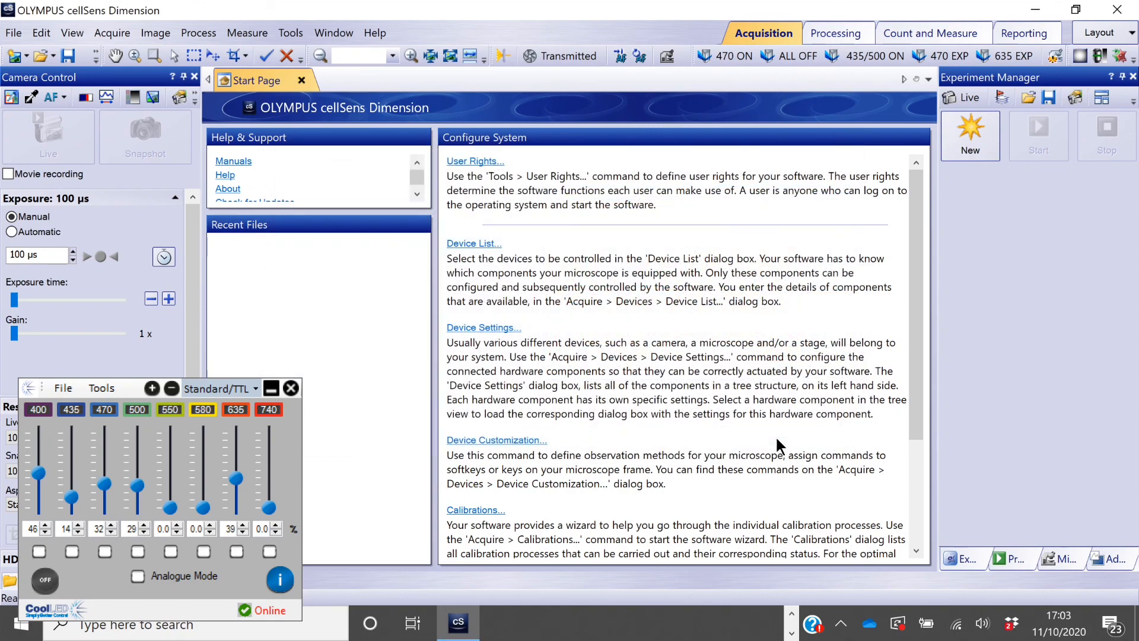
{"action": "left_click", "coordinate": [1130, 8]}
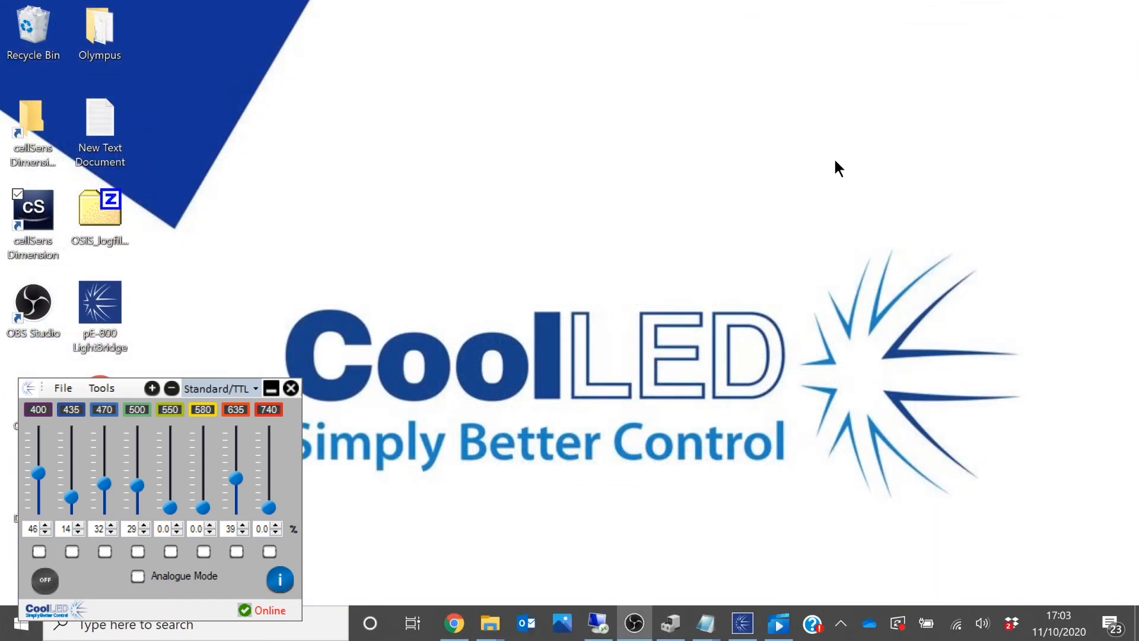